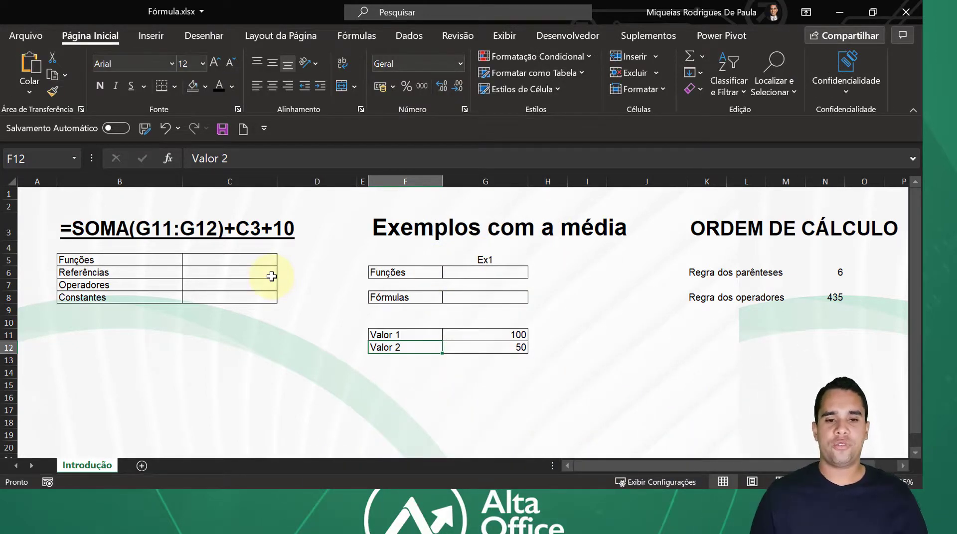
Step: View the Insert Function dialog from both the function library and the formula bar, closing it each time
left_click(370, 37)
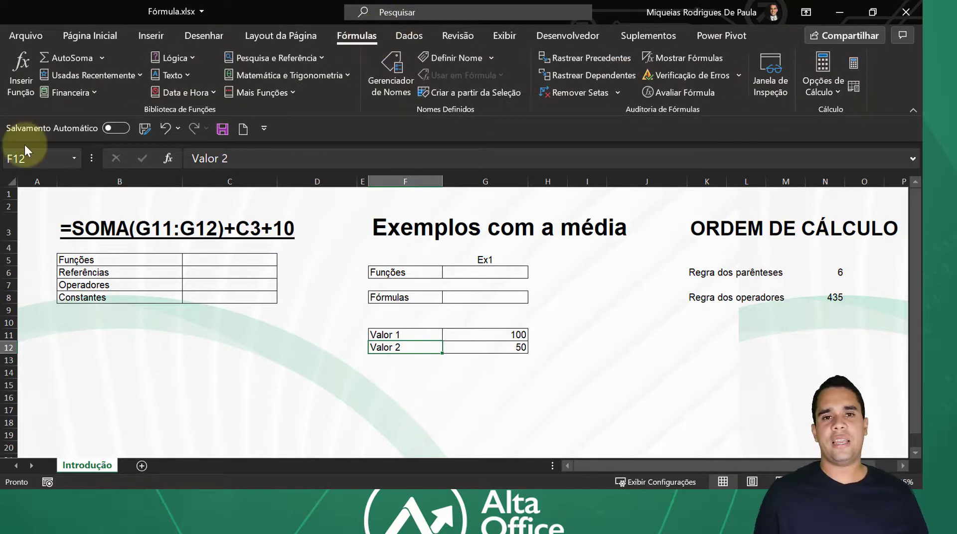
left_click(28, 87)
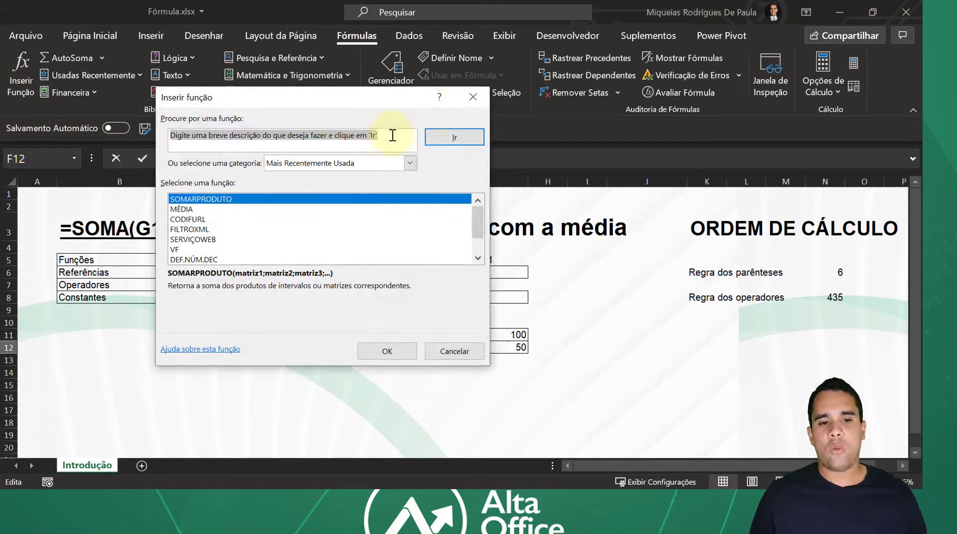
key("Escape")
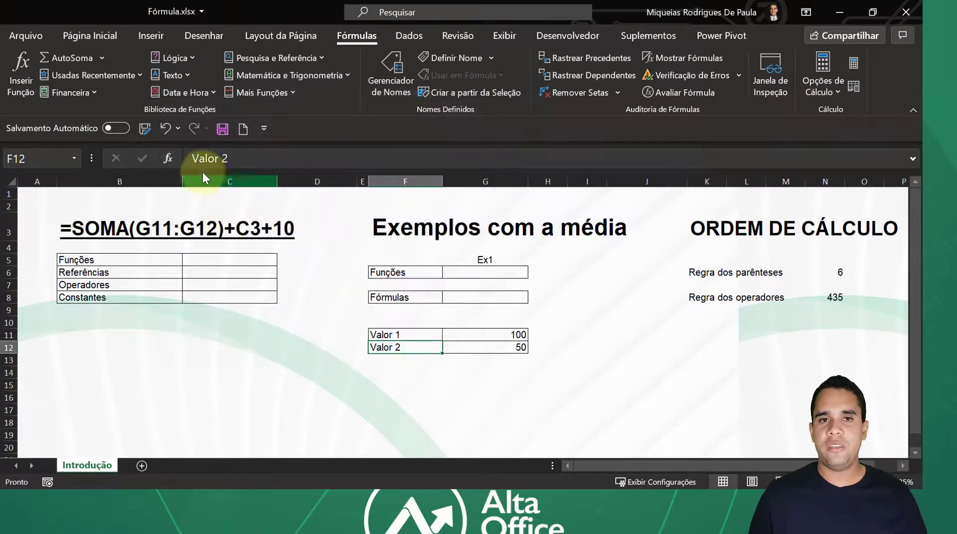
left_click(168, 159)
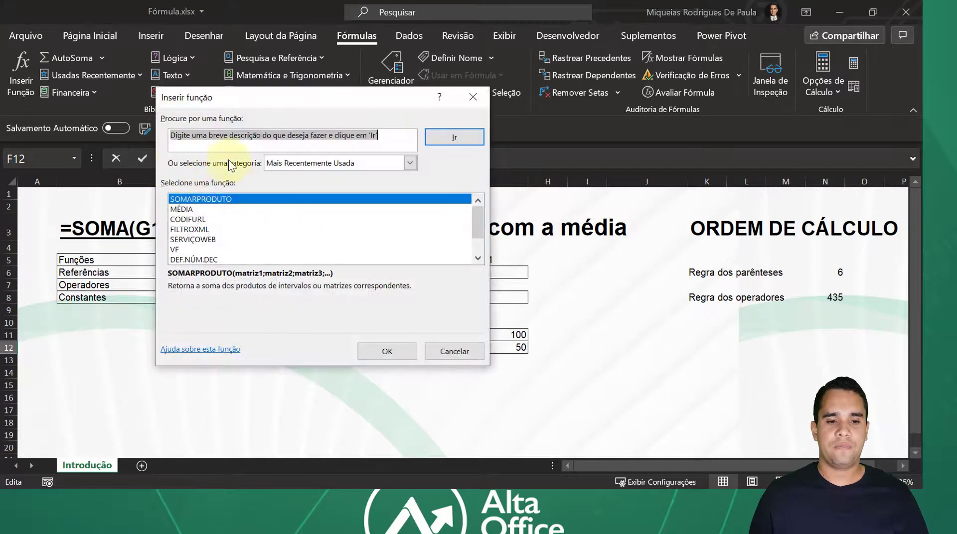
left_click(474, 97)
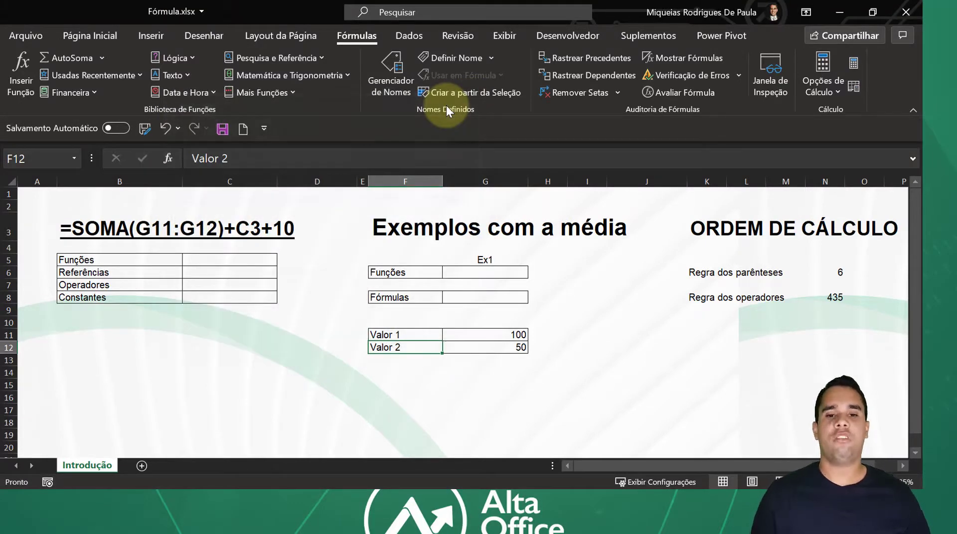
Step: Hide the formula bar and display it again
left_click(495, 46)
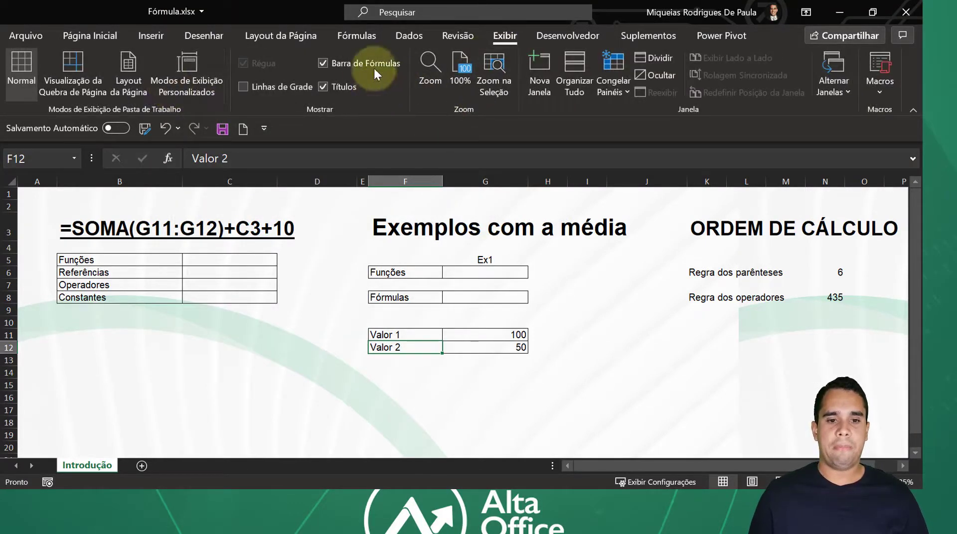
left_click(349, 61)
left_click(342, 62)
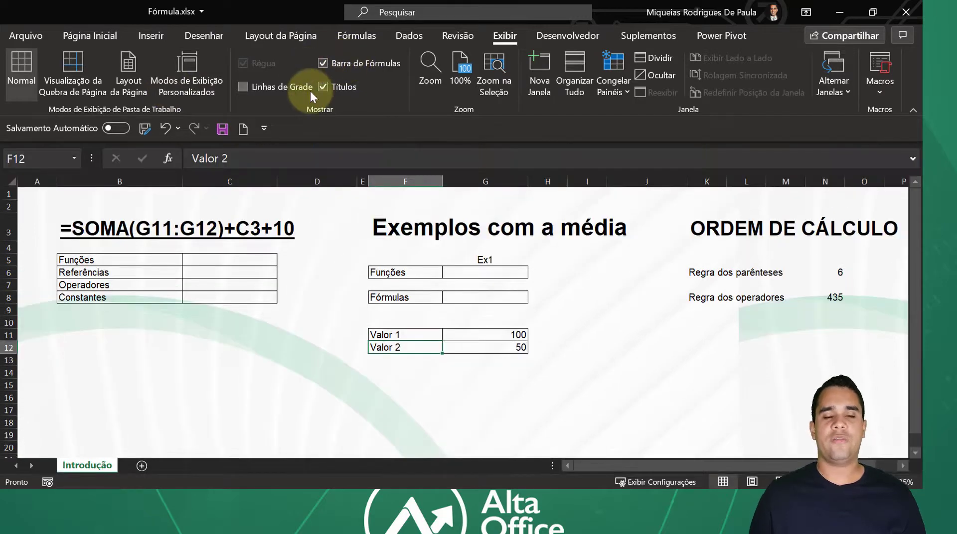
Step: Examine the function library, including the recently used, financial, logical, and lookup and reference categories, without inserting a function
left_click(351, 35)
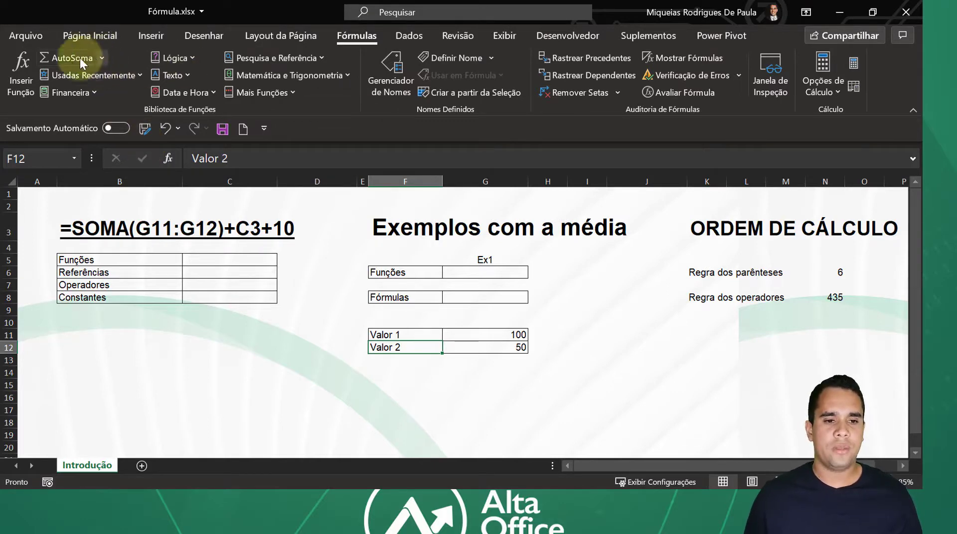
left_click(84, 35)
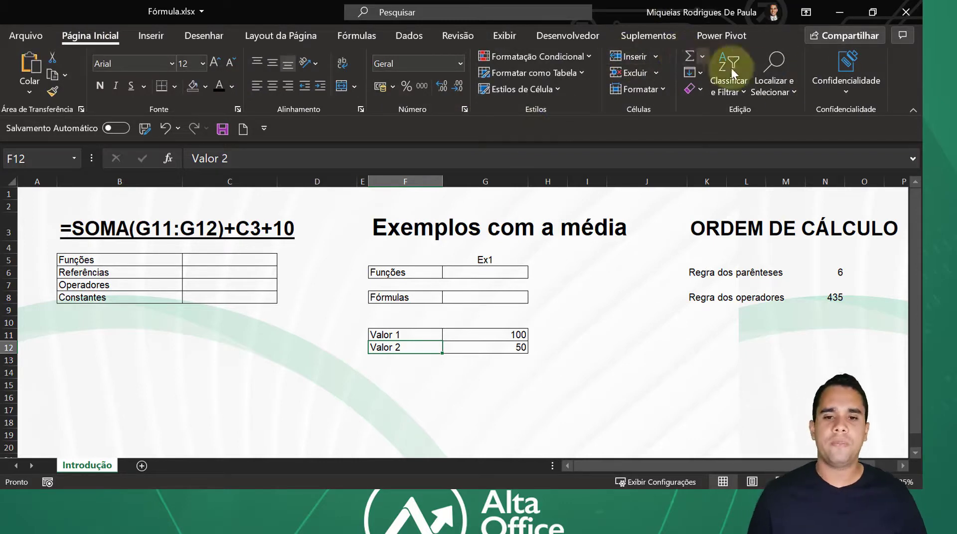
left_click(355, 37)
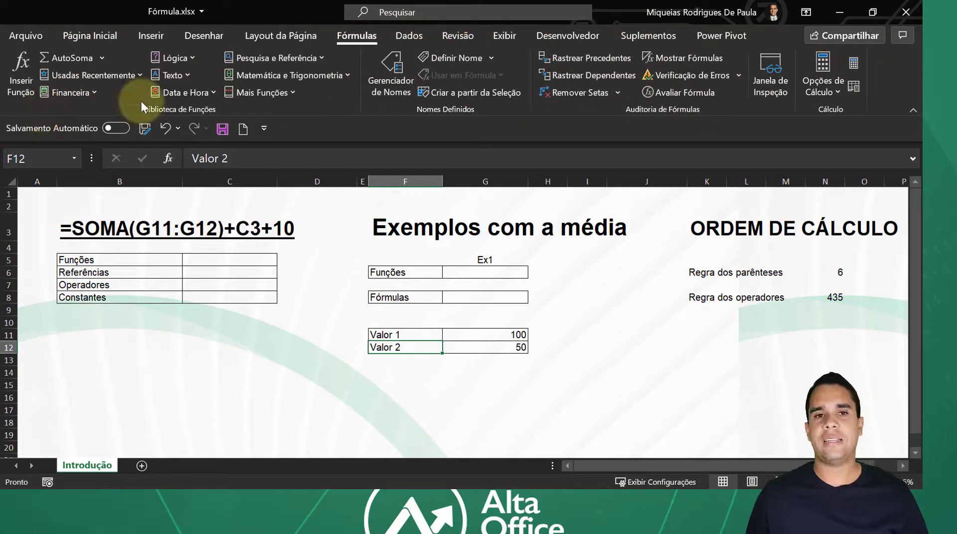
left_click(139, 75)
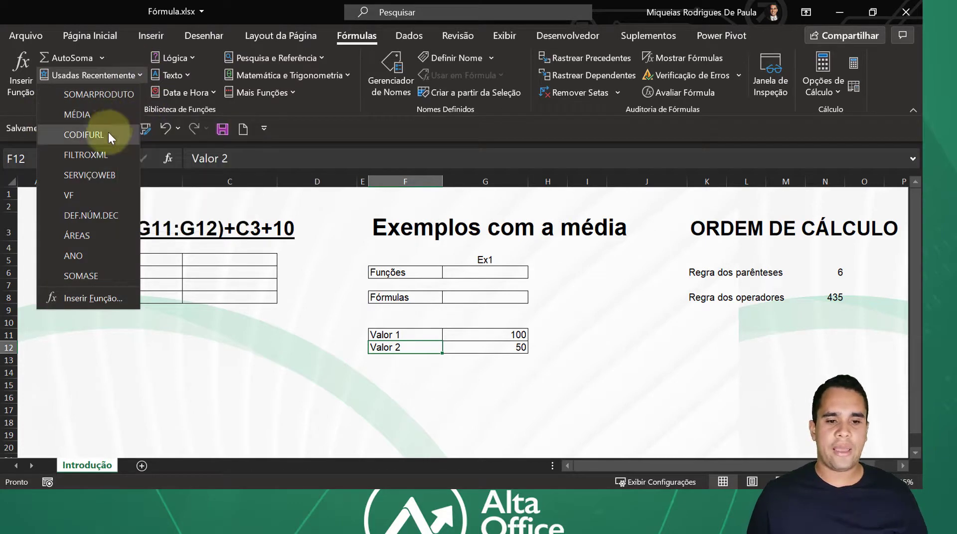
left_click(86, 88)
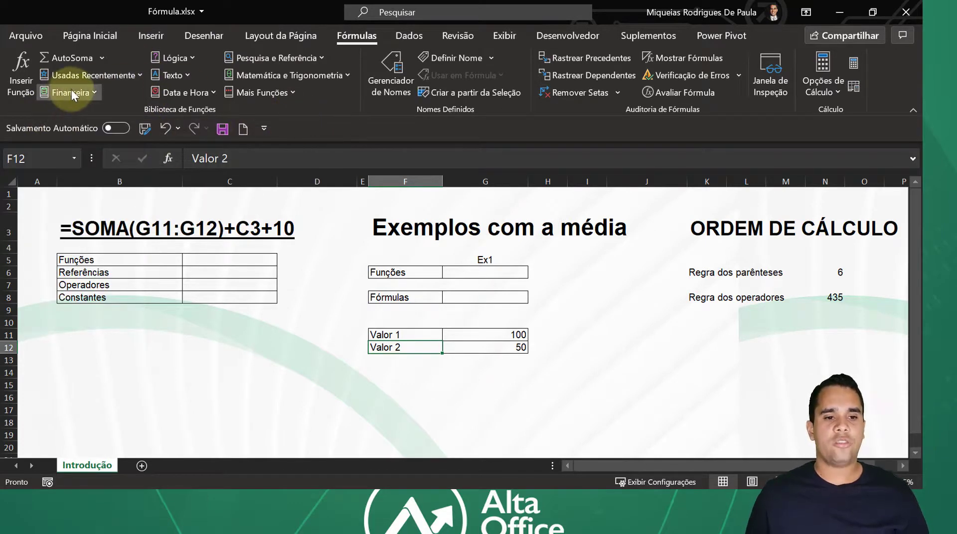
left_click(71, 89)
left_click(174, 58)
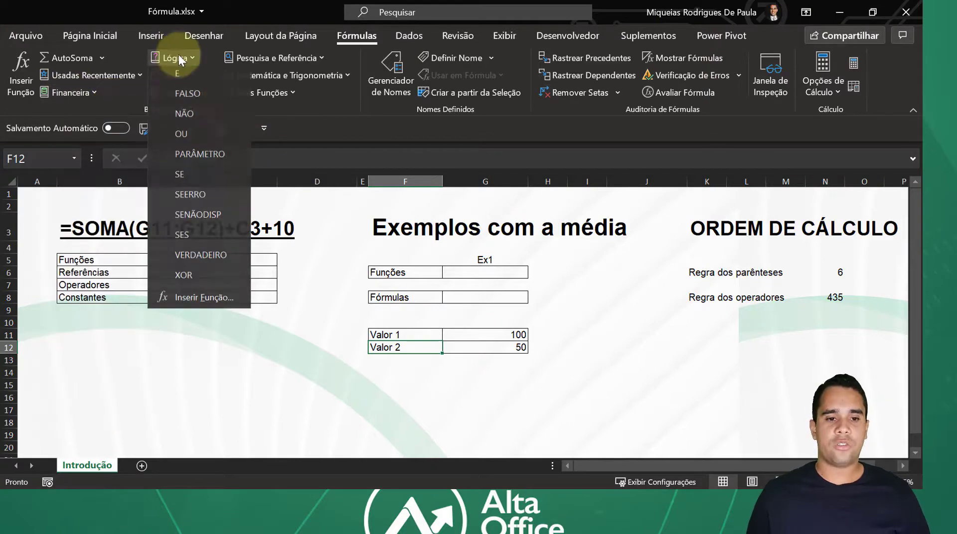
left_click(322, 115)
left_click(293, 60)
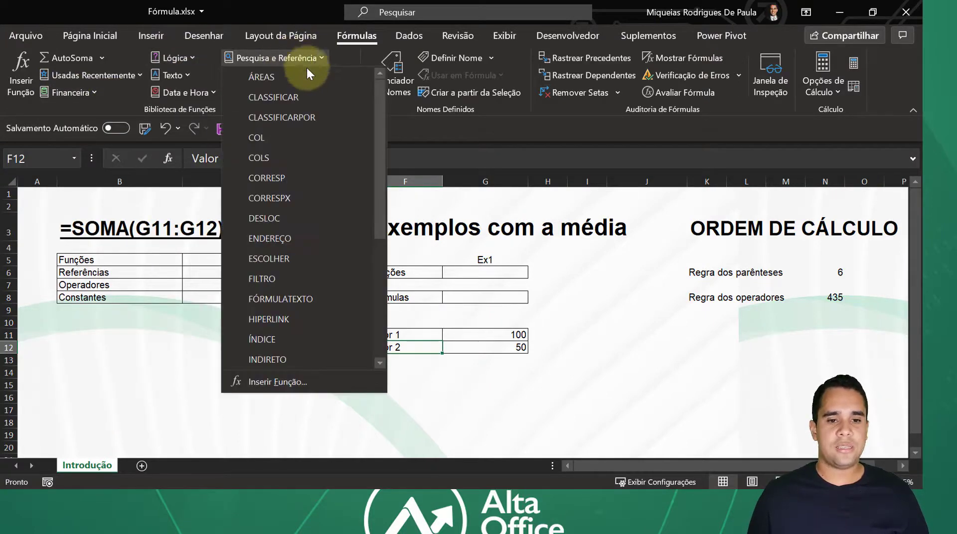
left_click(441, 124)
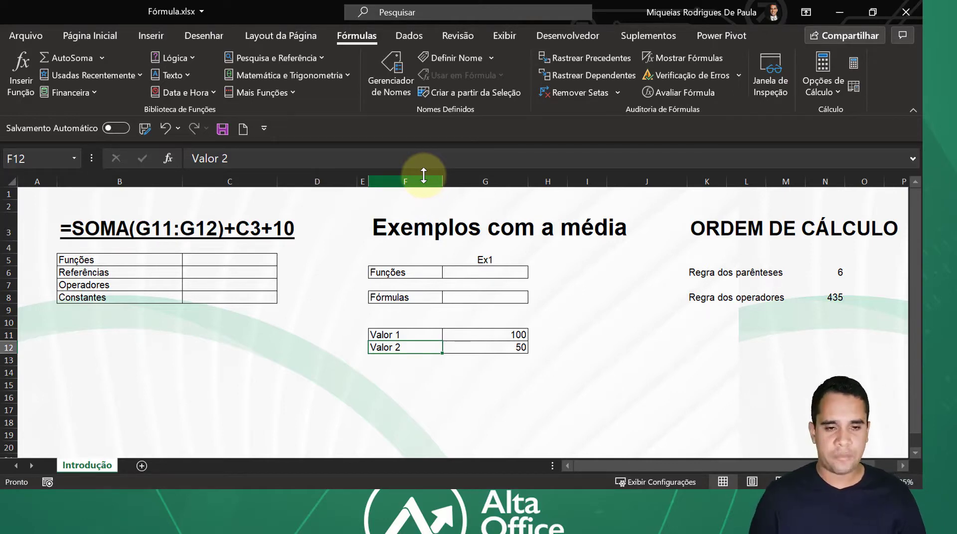
Step: Start inserting a function in cell F12 and search the available functions for "som"
left_click(88, 36)
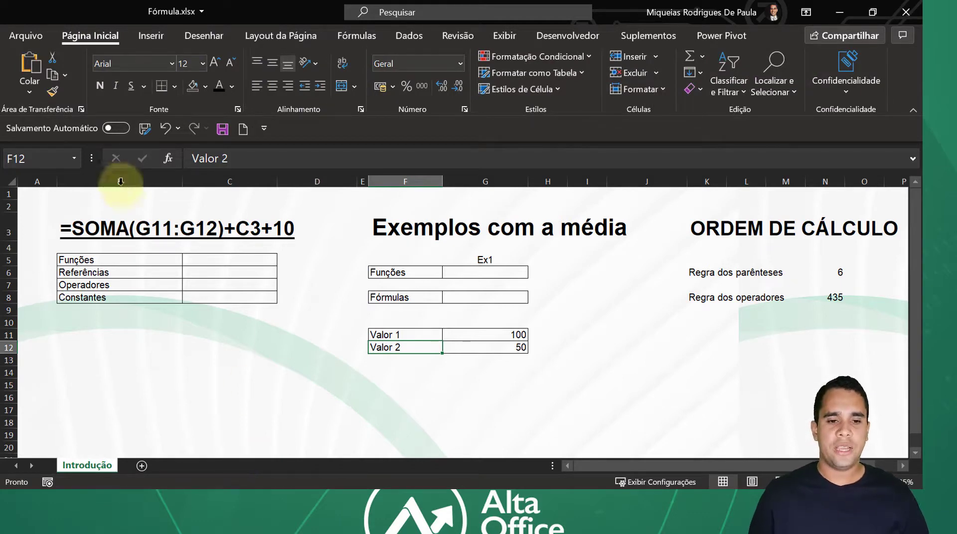
left_click(168, 159)
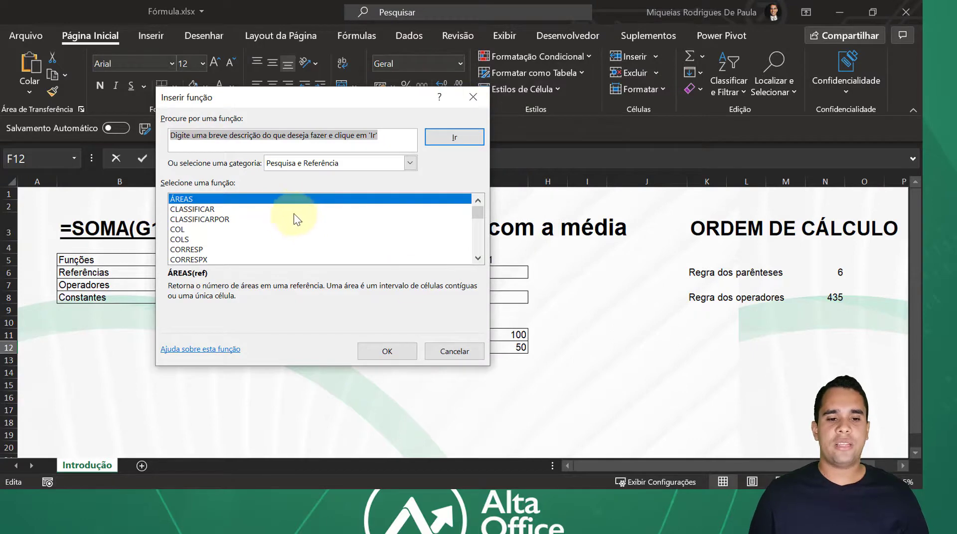
scroll(294, 214, "down", 7)
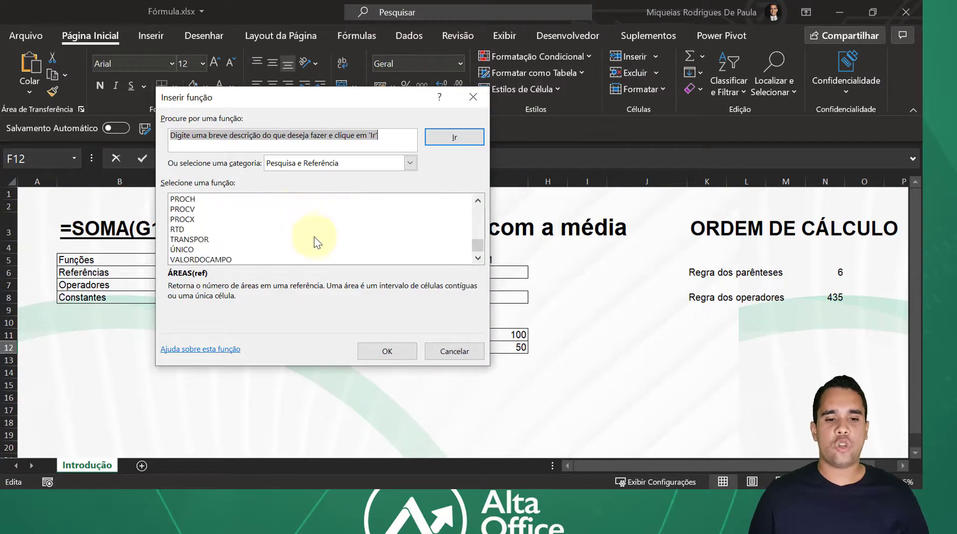
left_click(409, 163)
scroll(354, 233, "up", 1)
left_click(387, 133)
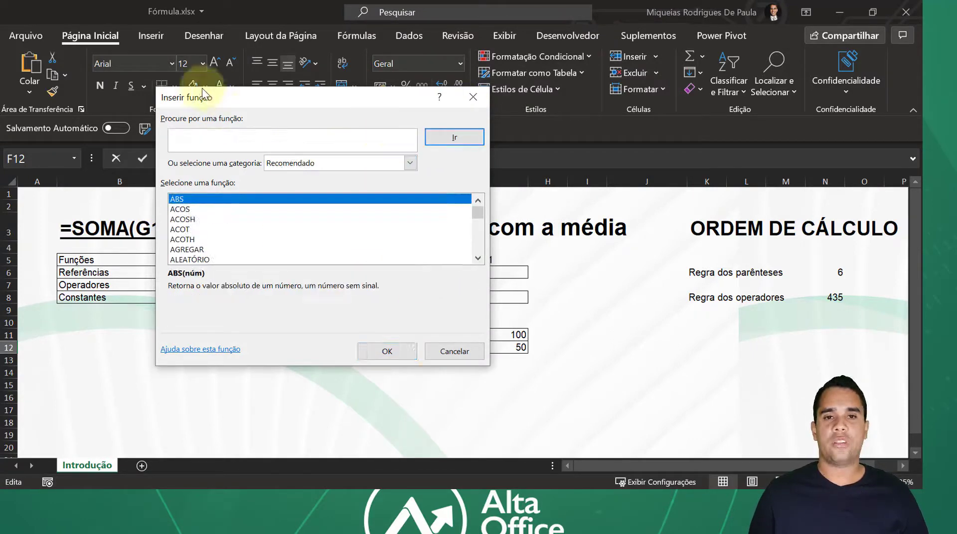
type("som")
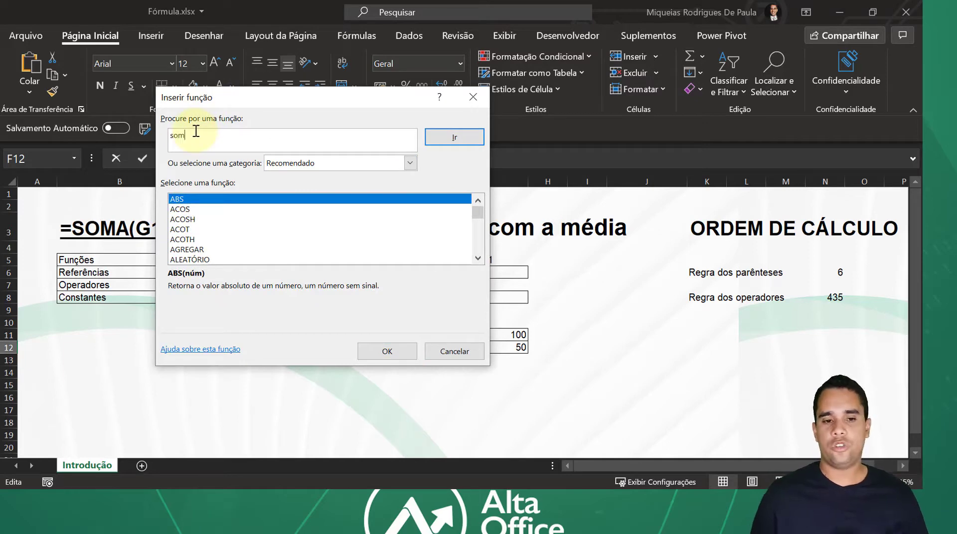
scroll(456, 205, "down", 3)
scroll(456, 206, "up", 3)
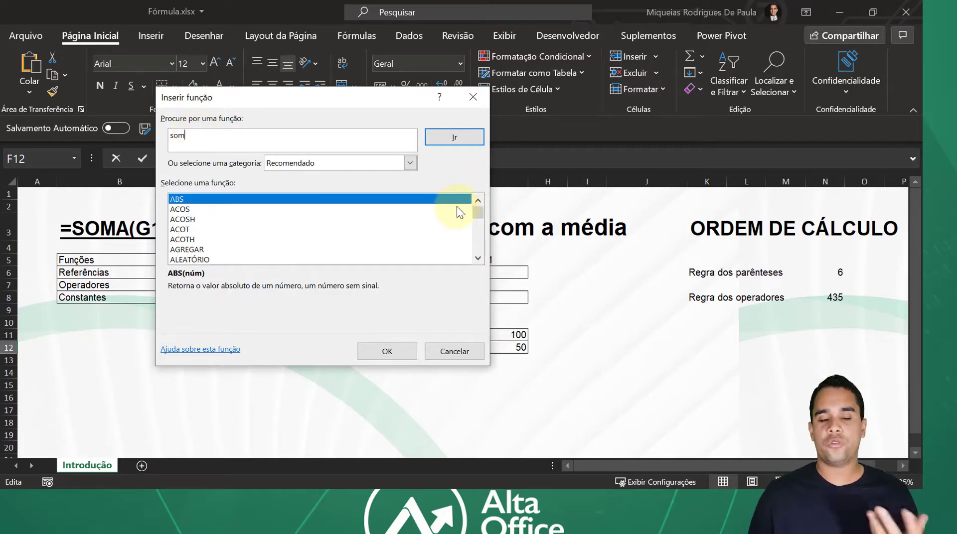
left_click(469, 145)
Step: Review the syntax and descriptions of the suggested functions, including SOMA, SOMAQUAD, SOMARPRODUTO and SOMASEQÜÊNCIA
scroll(241, 225, "down", 2)
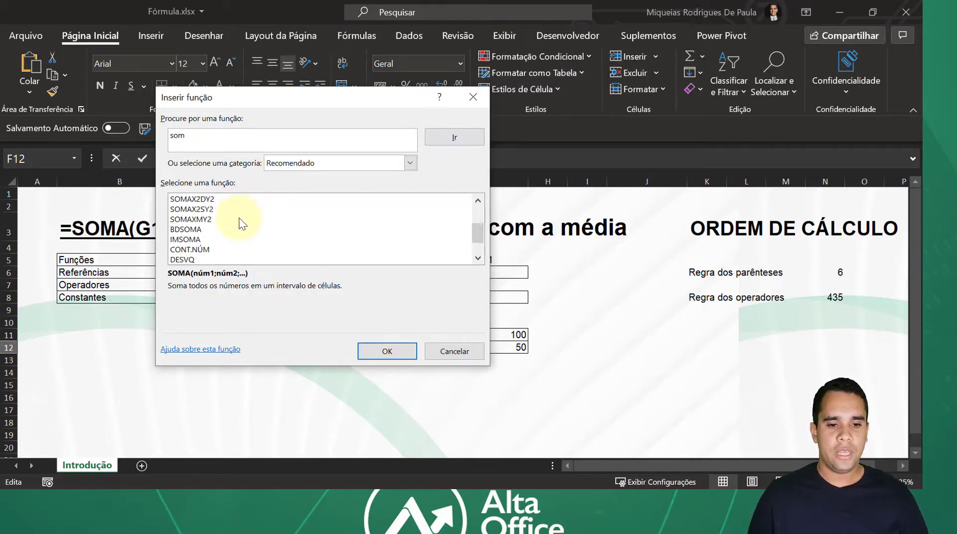
scroll(239, 219, "up", 2)
left_click(214, 220)
left_click(209, 249)
left_click(214, 219)
left_click(208, 200)
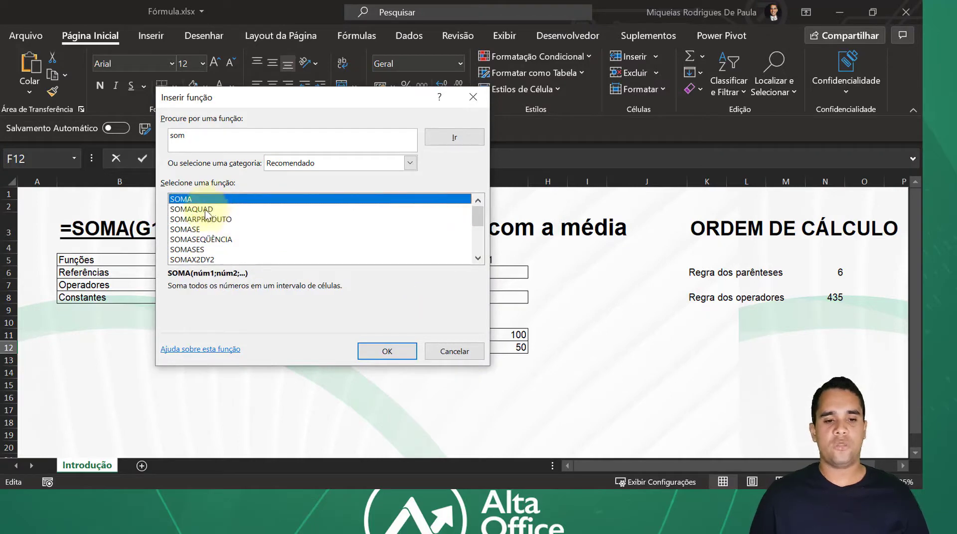
left_click(206, 211)
left_click(209, 220)
left_click(209, 240)
left_click(208, 210)
left_click(207, 201)
left_click(219, 219)
scroll(228, 225, "down", 3)
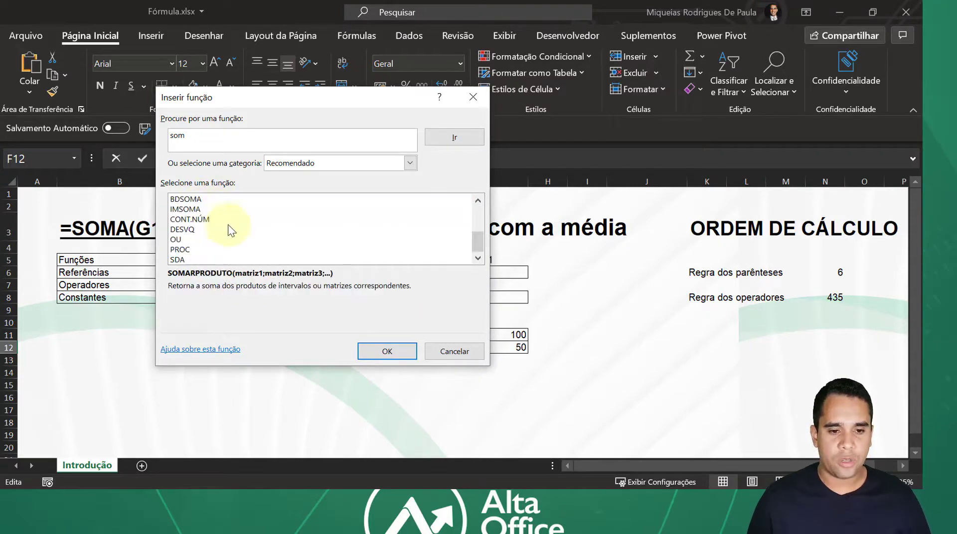
scroll(231, 230, "up", 3)
left_click(219, 249)
left_click(219, 239)
left_click(219, 219)
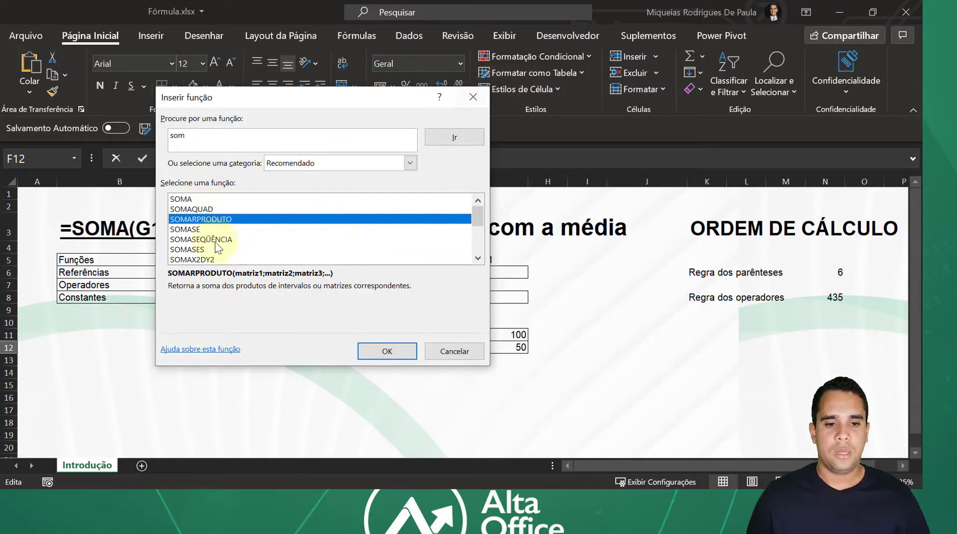
left_click(211, 200)
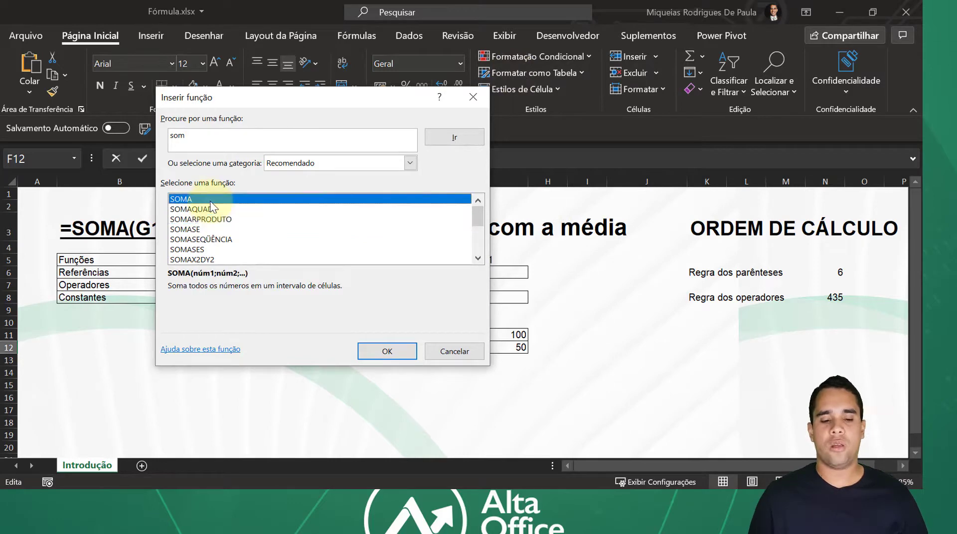
Step: Choose the SOMASE function for cell F12 and set its Intervalo argument to J9:J12
left_click(210, 229)
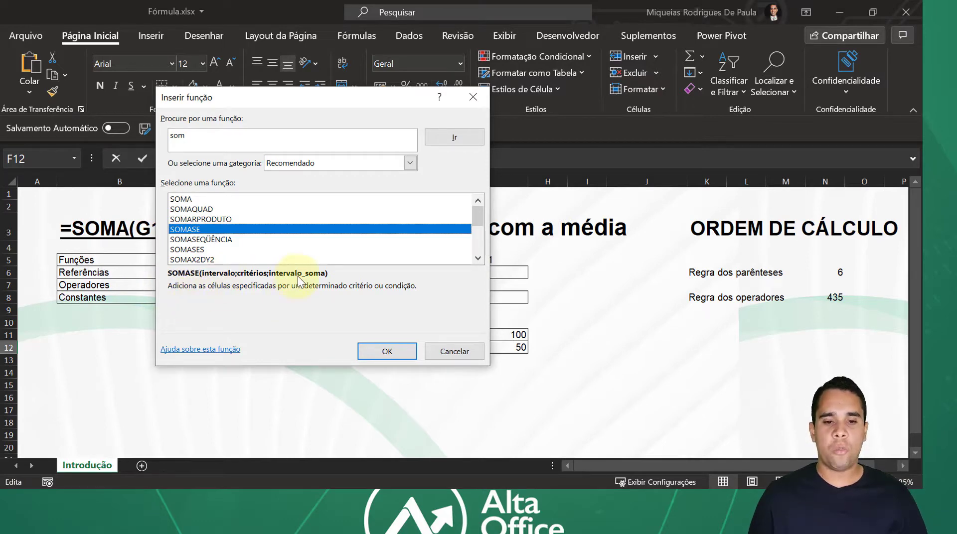
left_click(385, 351)
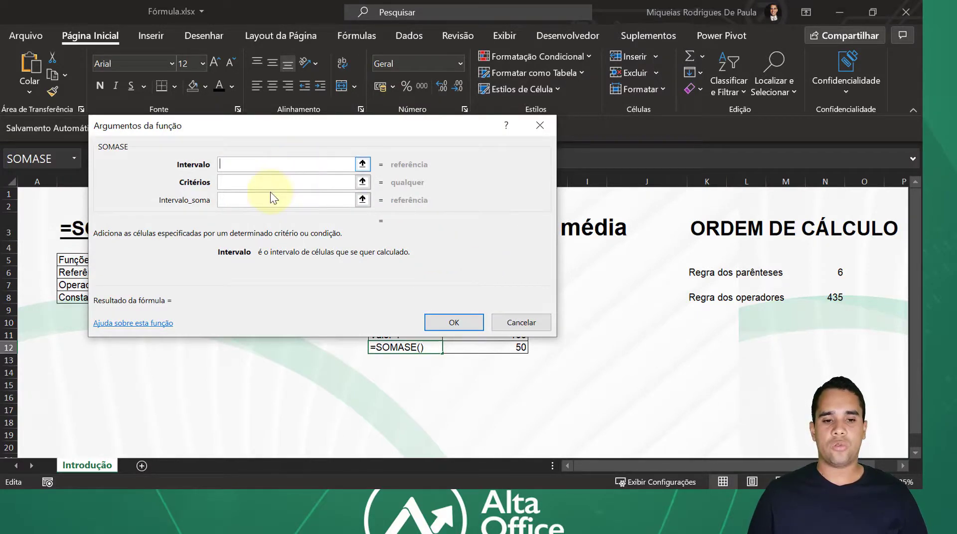
left_click(256, 162)
left_click(358, 162)
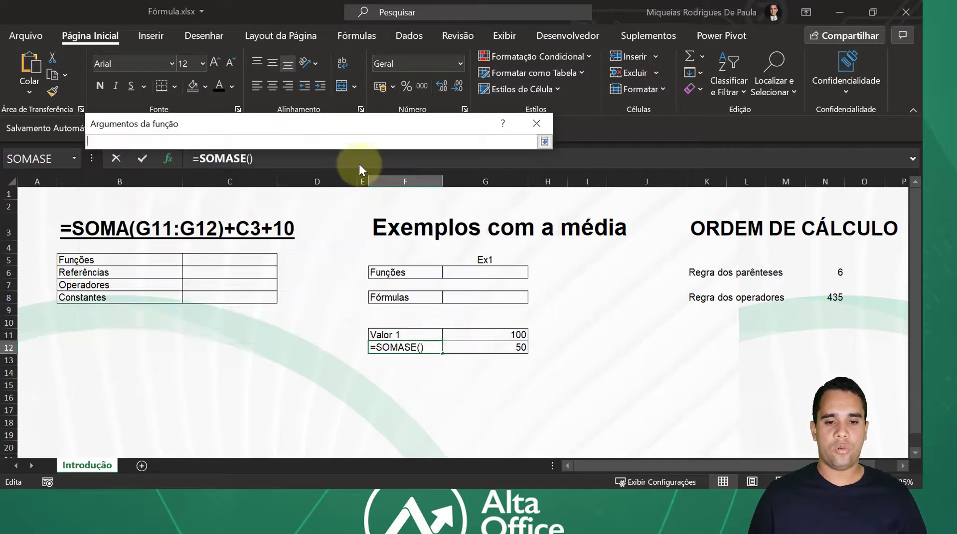
left_click_drag(630, 308, 630, 345)
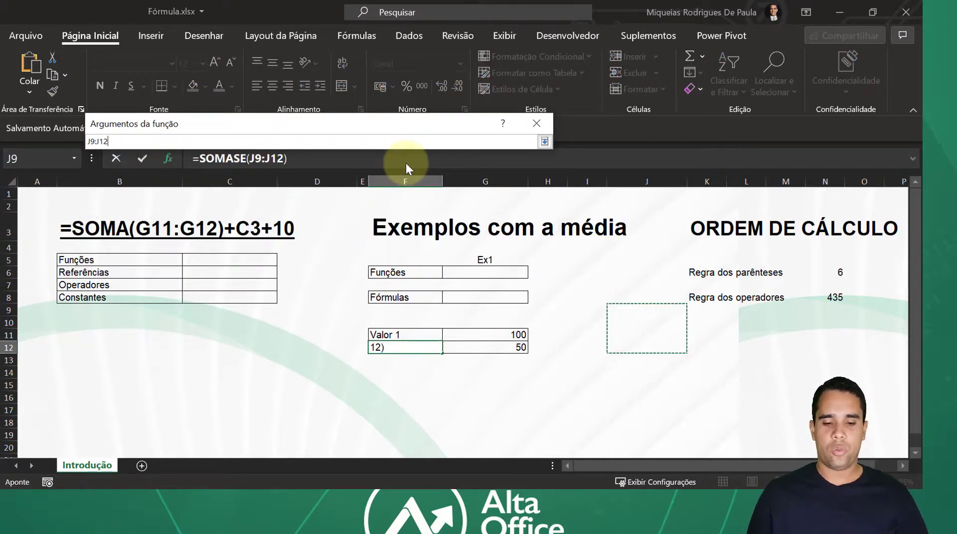
key("Return")
Step: Set the SOMASE Critérios to J14 and Intervalo_soma to L12:L15, and commit the formula in F12
left_click(253, 182)
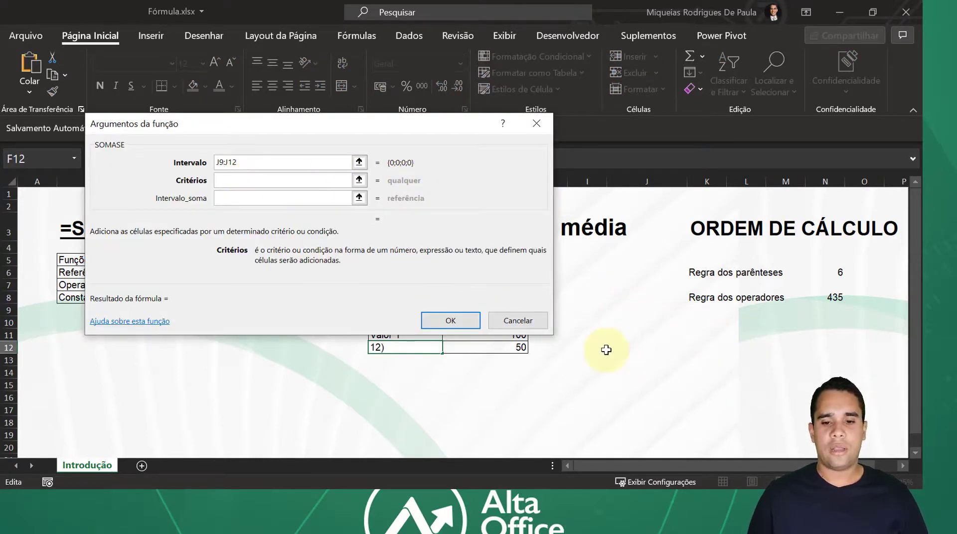
left_click(621, 371)
left_click(256, 200)
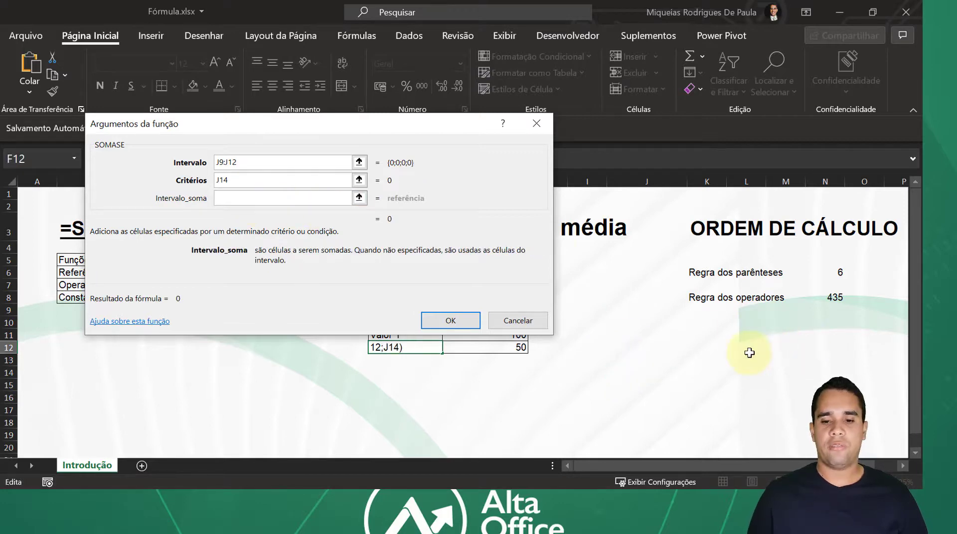
left_click_drag(746, 347, 746, 385)
left_click(342, 227)
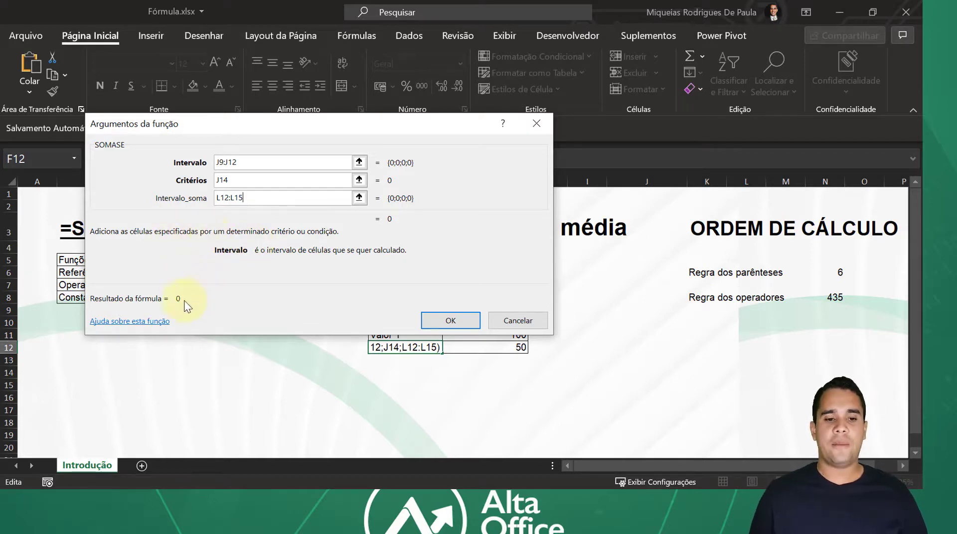
left_click(450, 321)
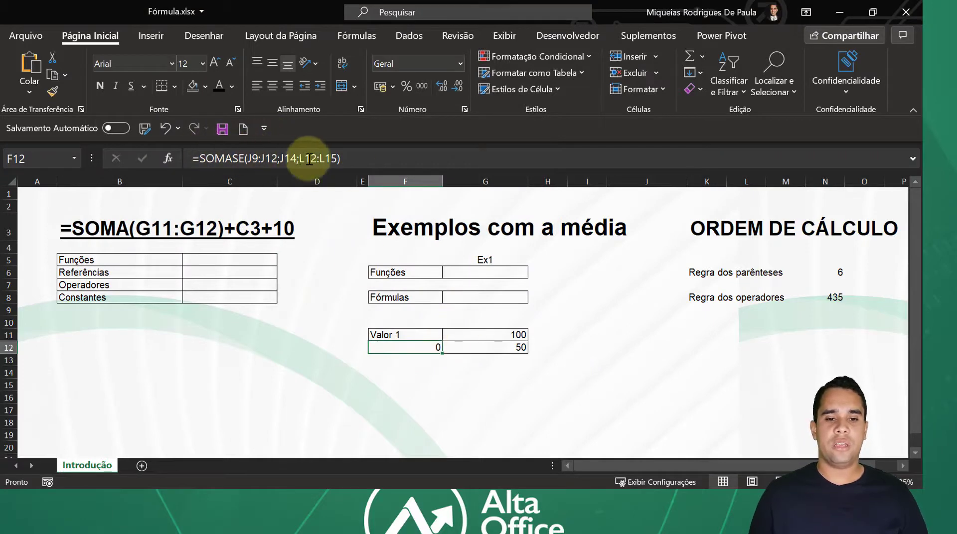
left_click(342, 159)
key("Return")
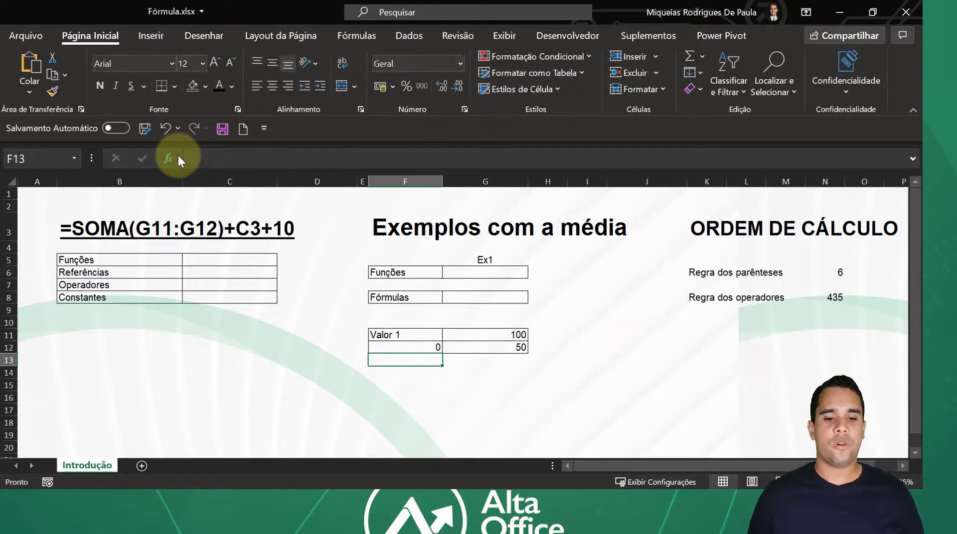
Step: Replace the content of cell F12 with the label "Valor 2"
key("Up")
type("Valor 2")
key("ctrl+Return")
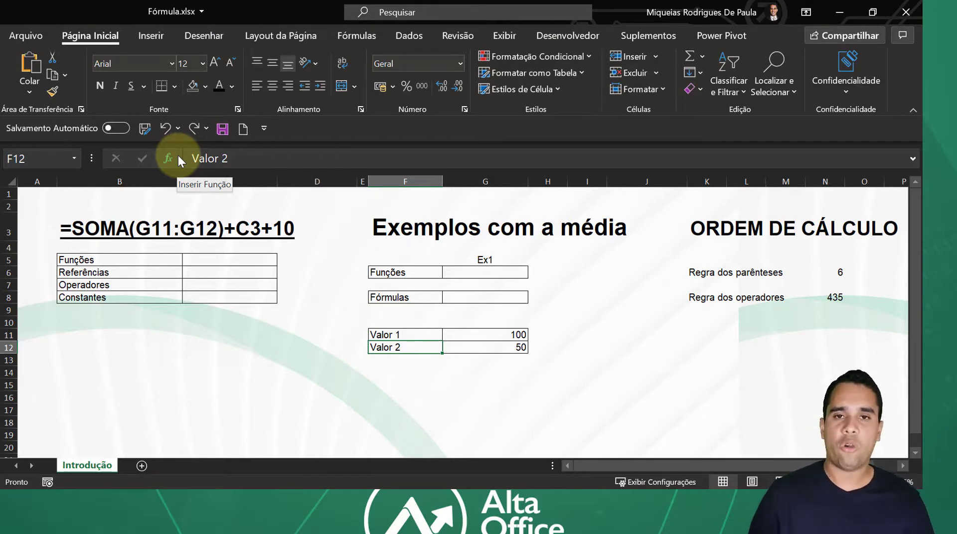
Step: Color only the =SOMA(G11:G12) part of the sample formula text in B3 red
left_click(124, 297)
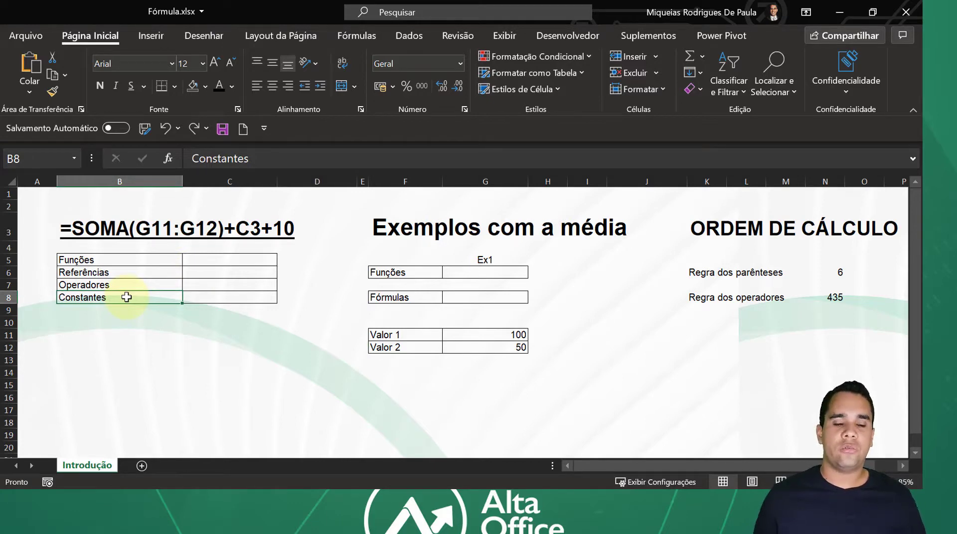
left_click_drag(114, 260, 97, 300)
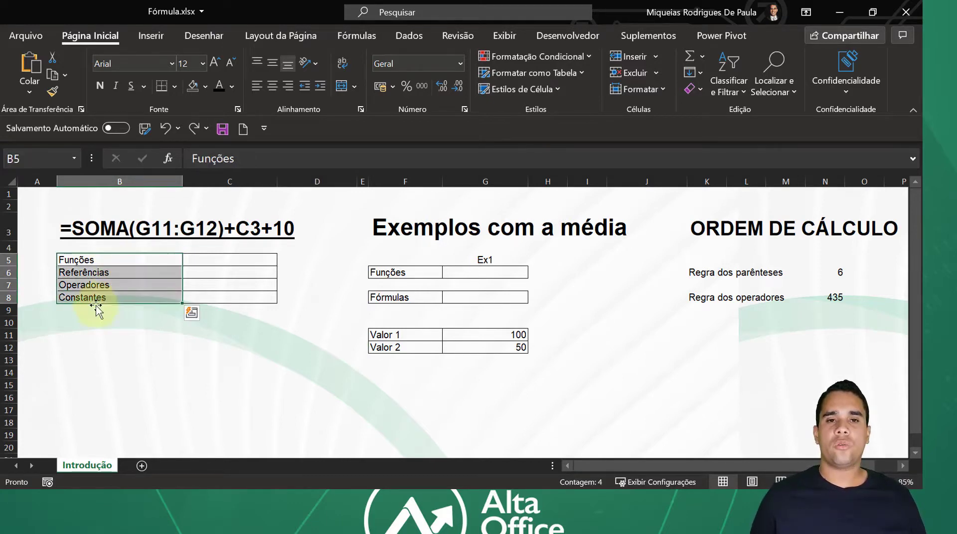
left_click(101, 246)
left_click(107, 230)
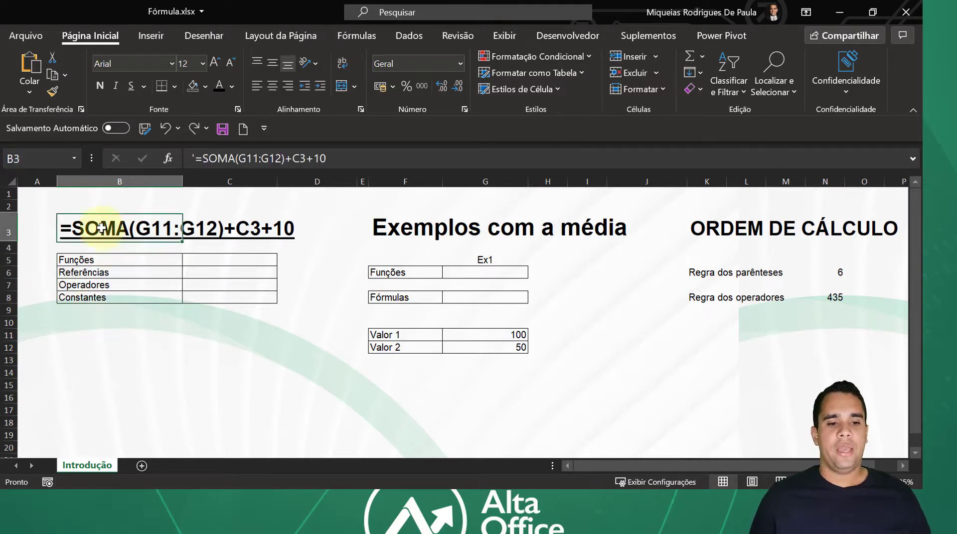
left_click(190, 159)
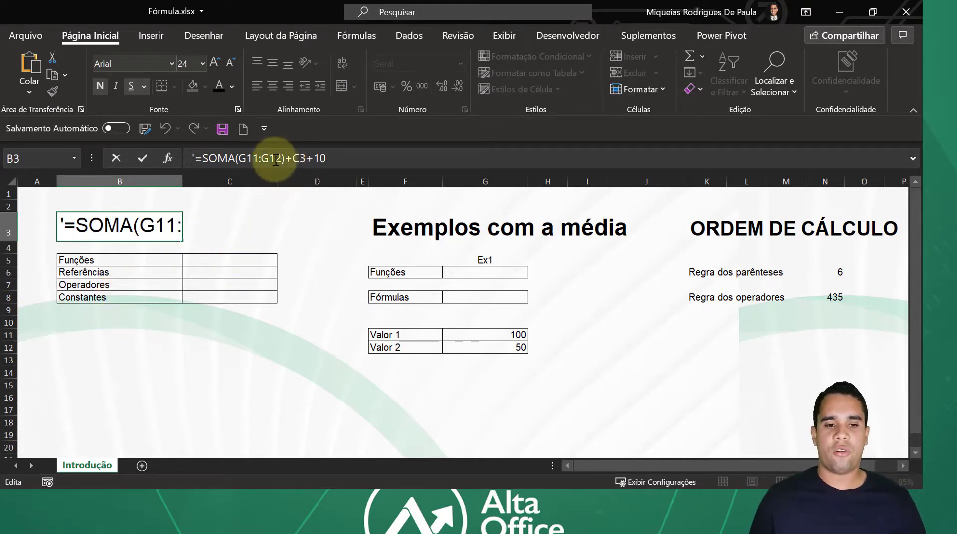
left_click(200, 160)
left_click_drag(200, 160, 197, 161)
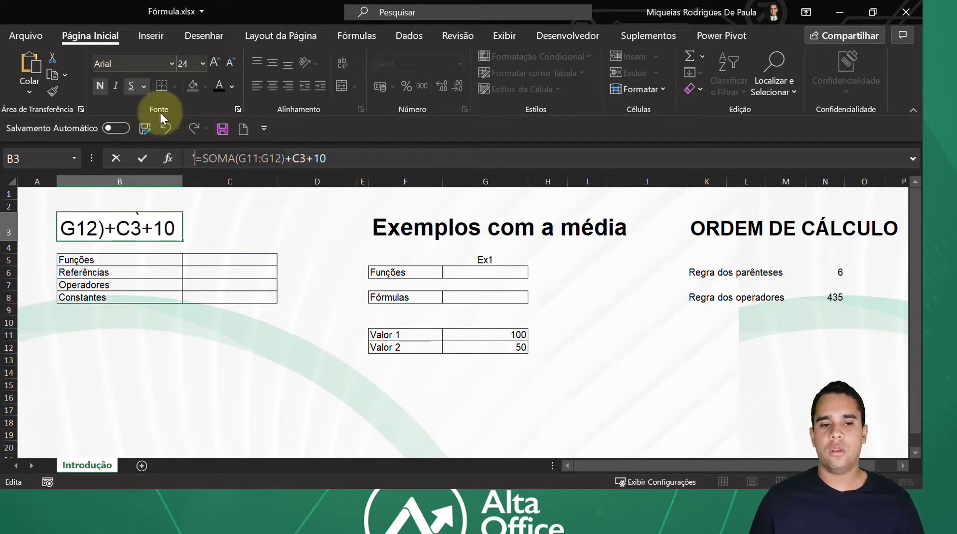
left_click(232, 87)
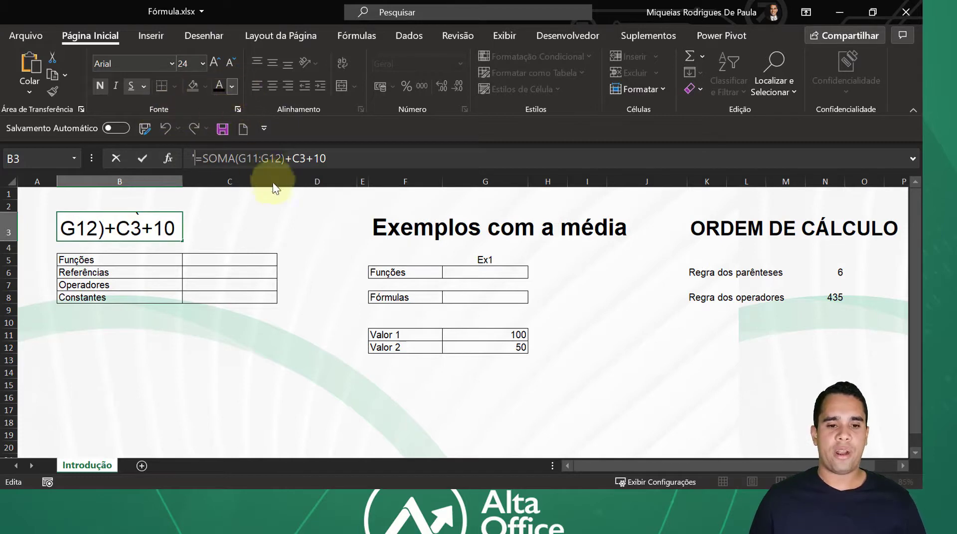
left_click(233, 241)
Step: Fill the Funções cell B5 with red
left_click(101, 263)
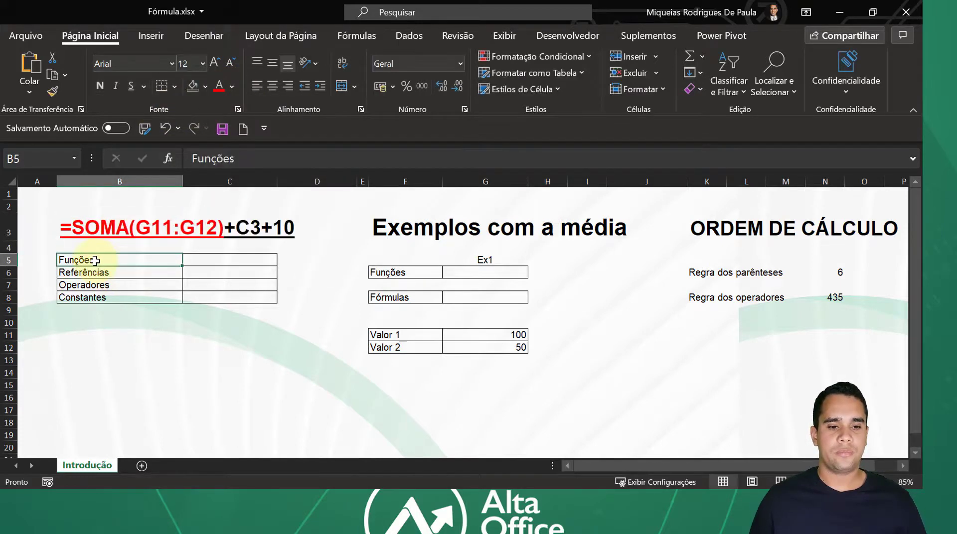
left_click(204, 86)
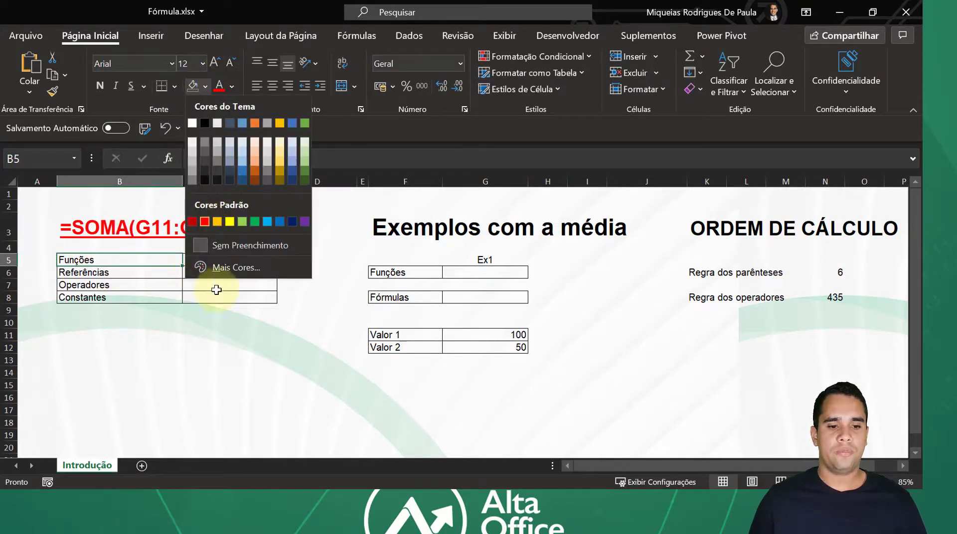
left_click(205, 221)
Step: Copy the =SOMA(G11:G12) part of the B3 text into cell C5 beside Funções
key("Up")
key("Up")
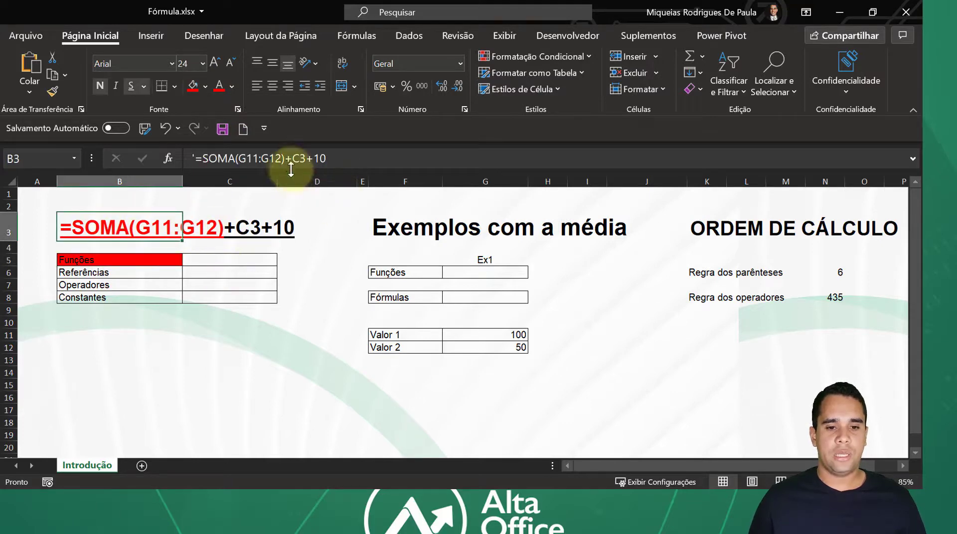
left_click(213, 158)
left_click(213, 262)
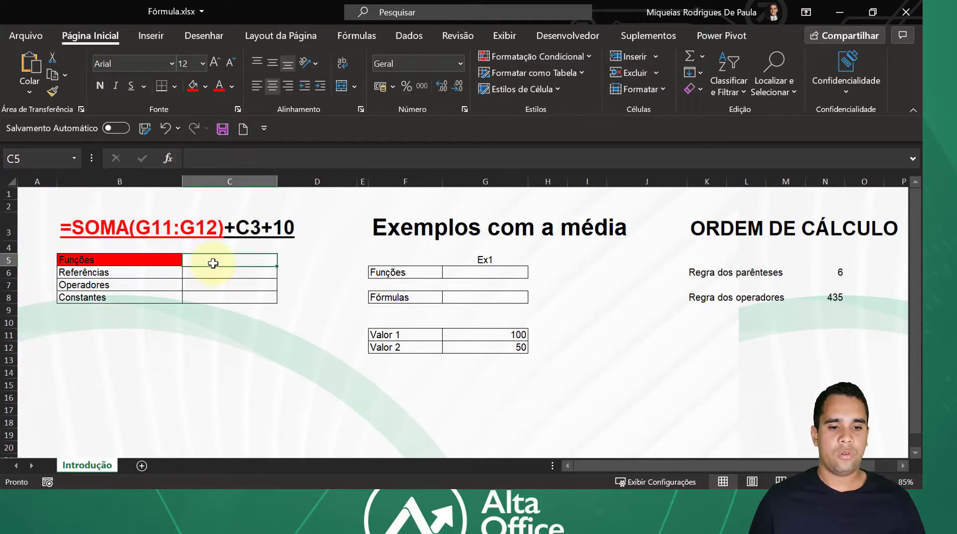
left_click(203, 160)
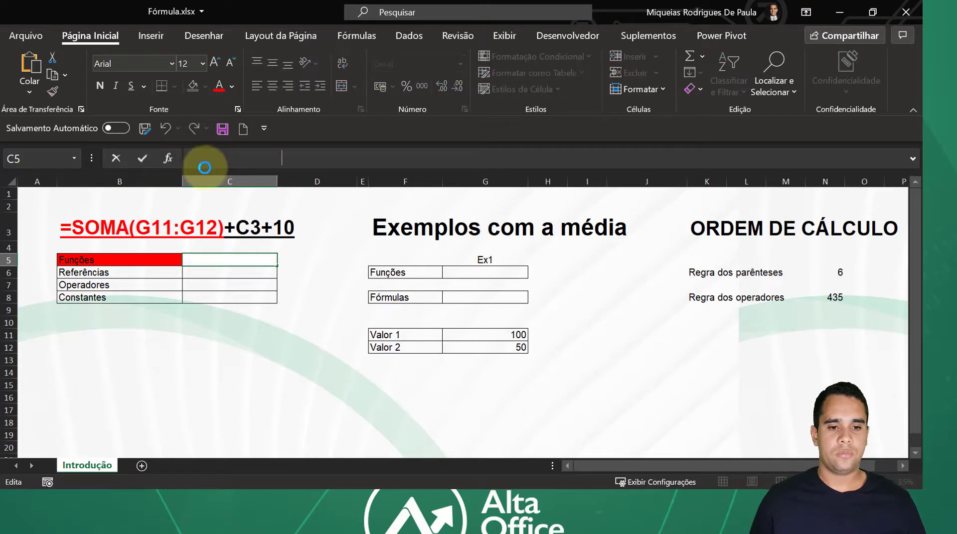
key("ctrl+v")
key("Return")
Step: Prefix the formula in C5 with an apostrophe so it displays as the text =SOMA(G11:G12)
left_click(214, 258)
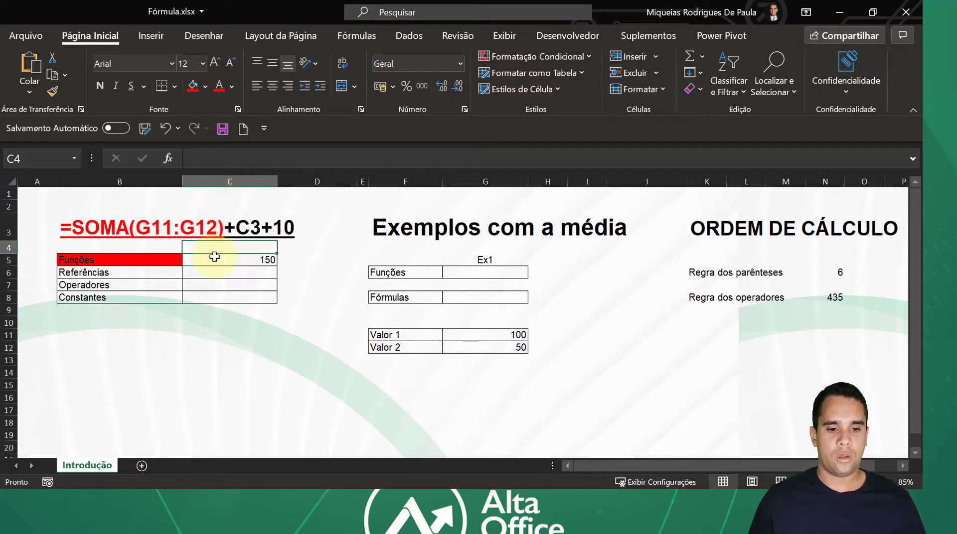
left_click(190, 157)
key("Escape")
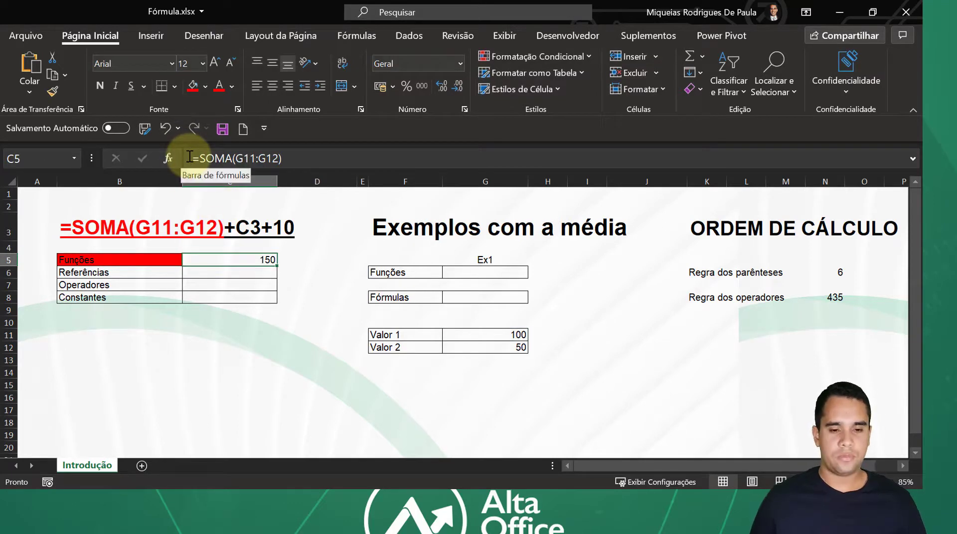
left_click(190, 160)
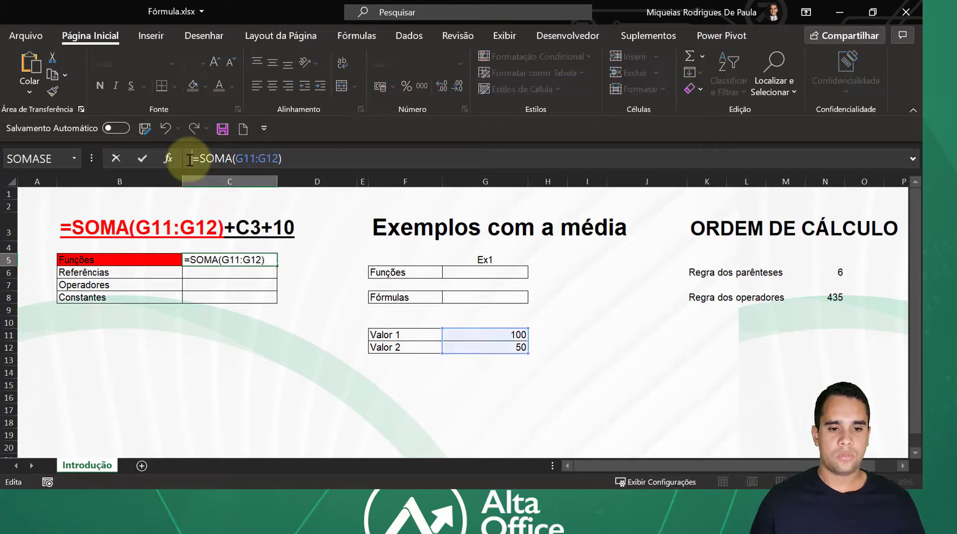
type("'")
key("Return")
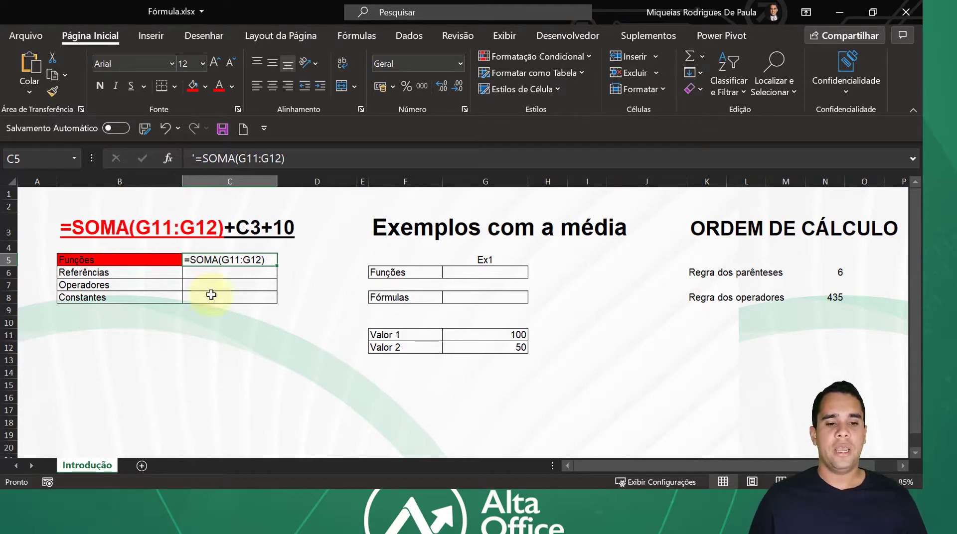
Step: Color the C3 reference within the sample formula text in B3 light green
mouse_move(162, 287)
left_mouse_down()
mouse_move(147, 275)
mouse_move(159, 271)
left_mouse_up()
left_click(161, 270)
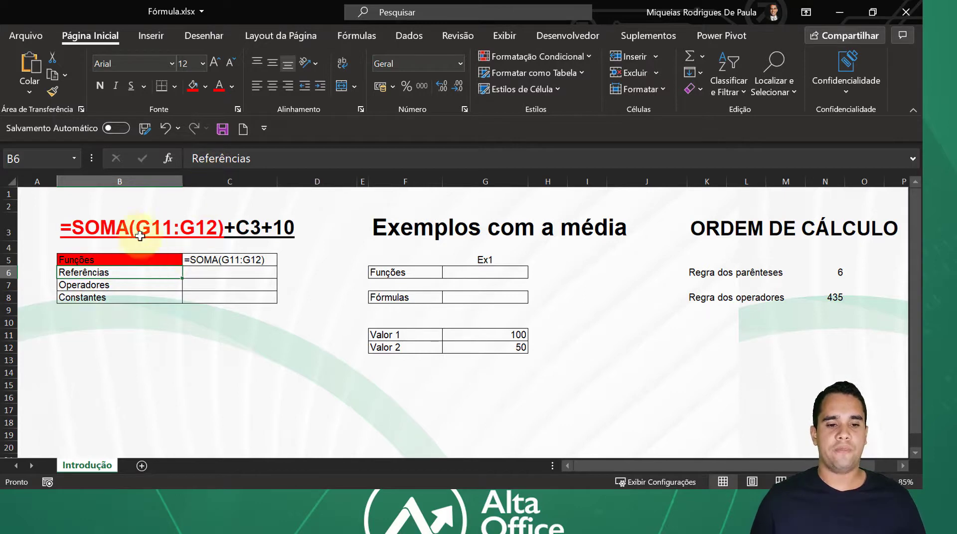
left_click(176, 223)
left_click(241, 159)
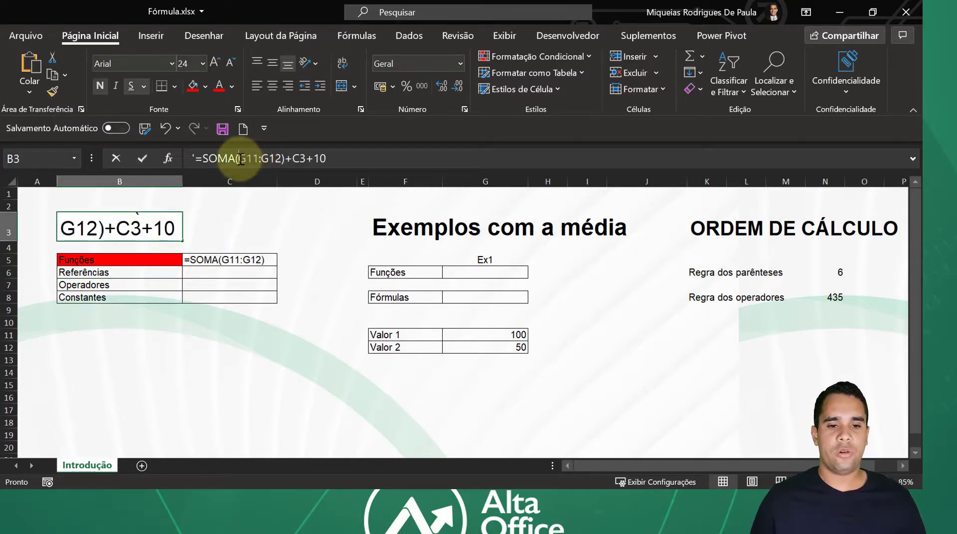
left_click_drag(282, 162, 261, 162)
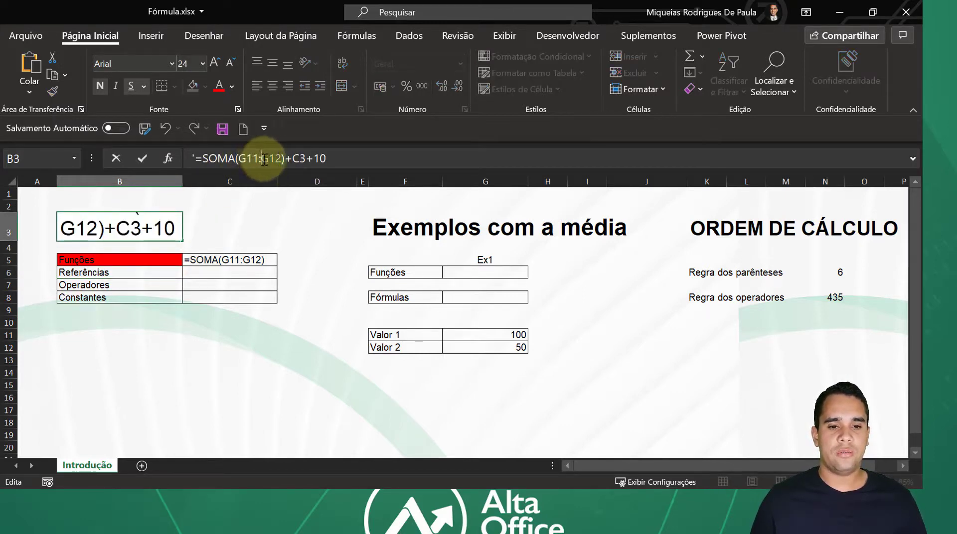
left_click(299, 158)
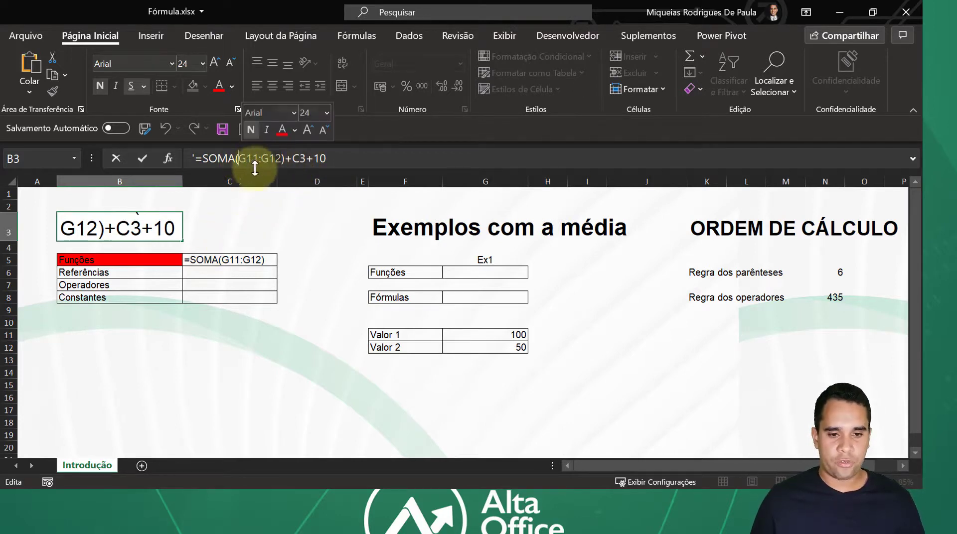
left_click(306, 156)
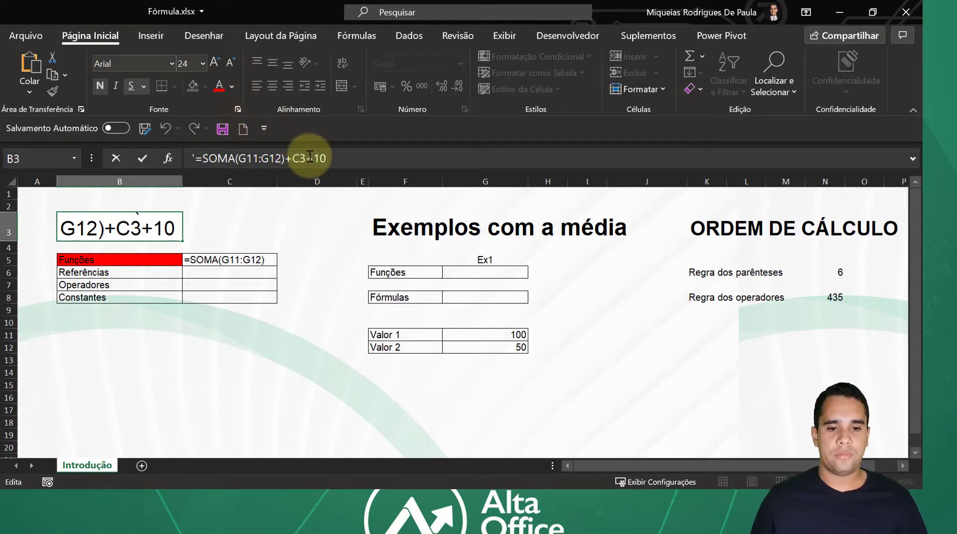
left_click(293, 157)
left_click(232, 86)
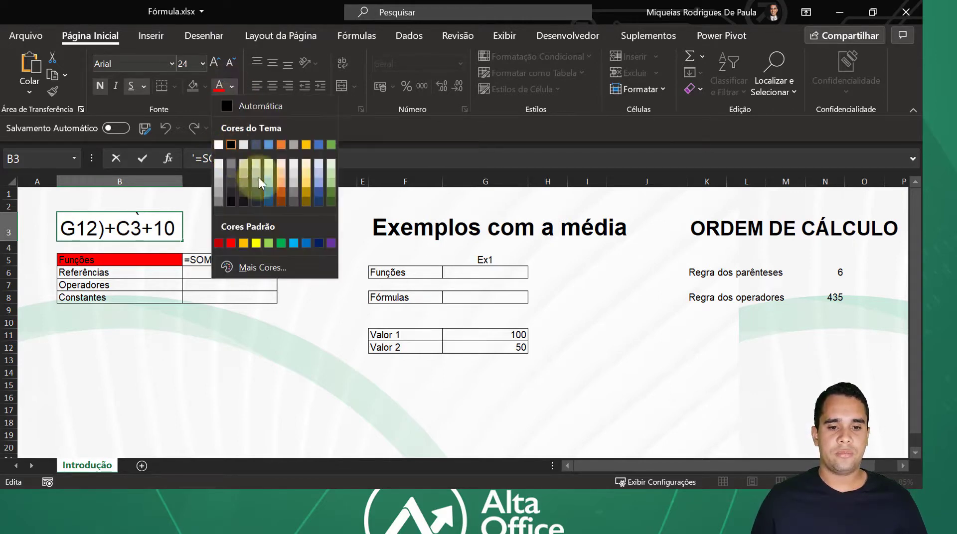
left_click(267, 243)
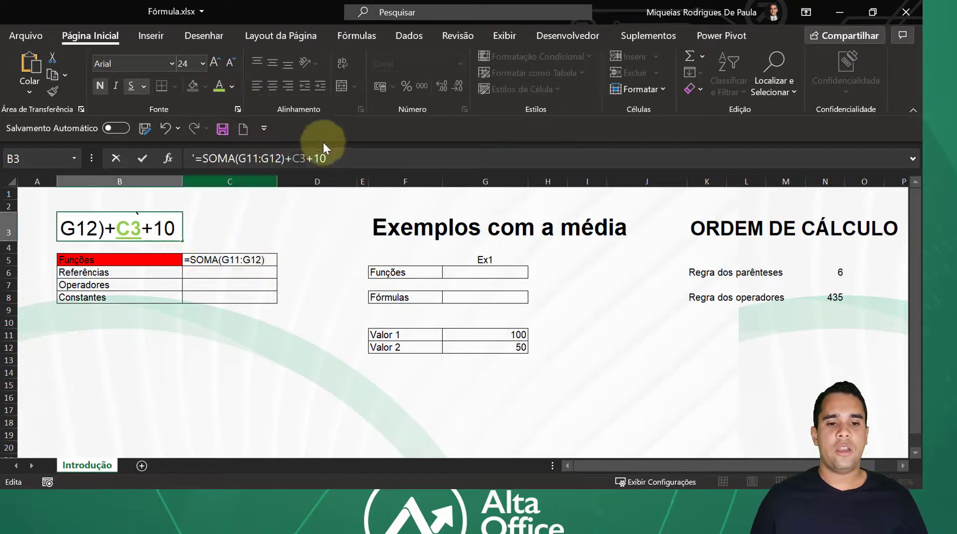
Step: Color the constant 10 at the end of the B3 formula text blue and commit the cell
left_click_drag(334, 157, 312, 158)
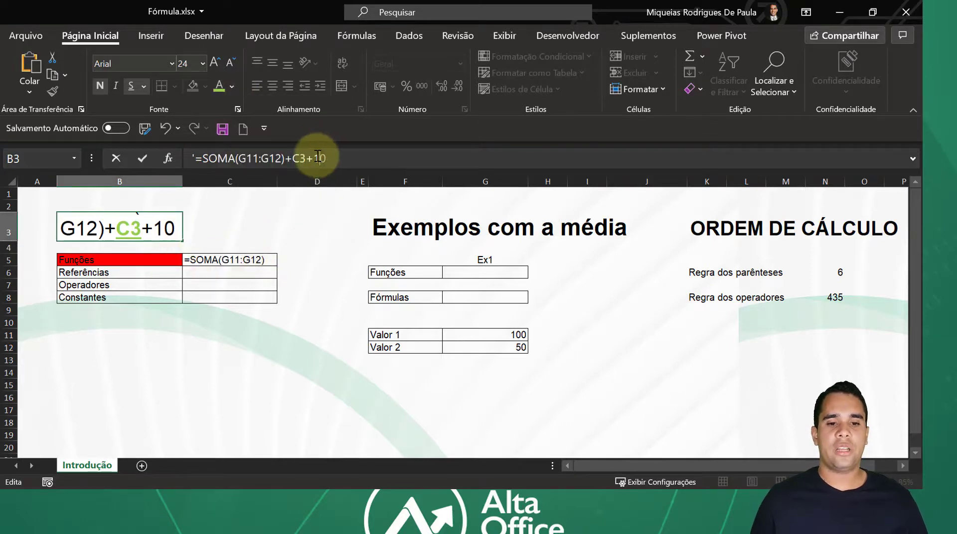
left_click(232, 85)
left_click(305, 245)
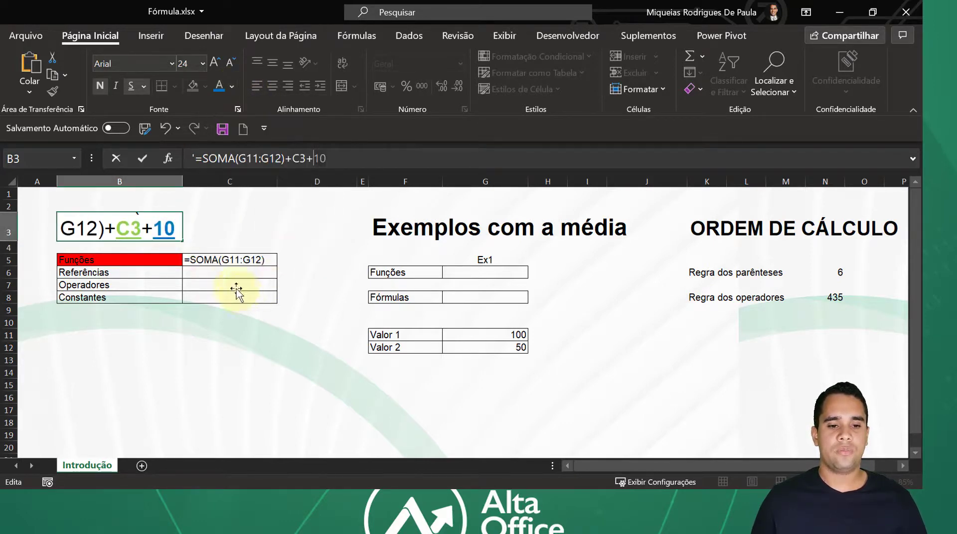
left_click(235, 288)
left_click(172, 272)
left_click(234, 227)
Step: Fill the Referências cell B6 with a light green theme color
left_click(142, 260)
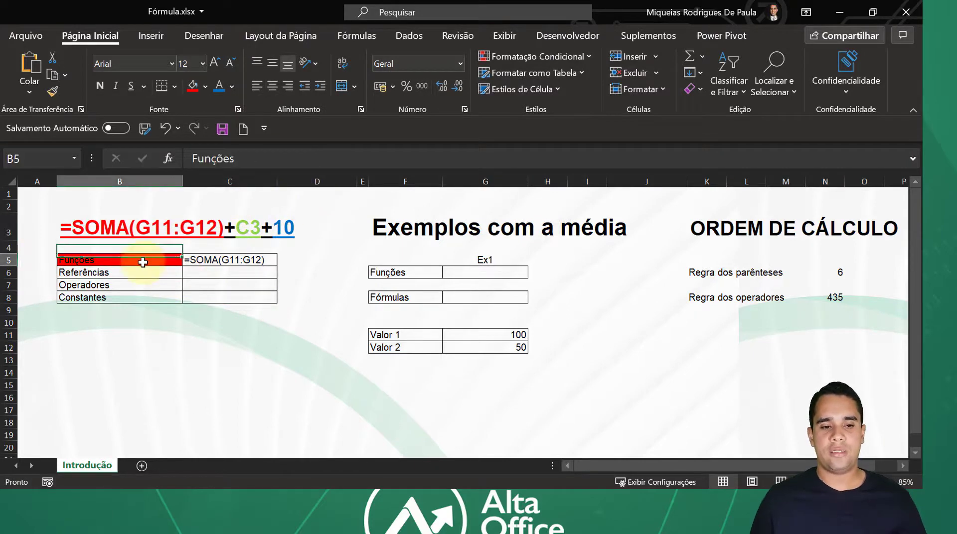
left_click(148, 272)
left_click(205, 85)
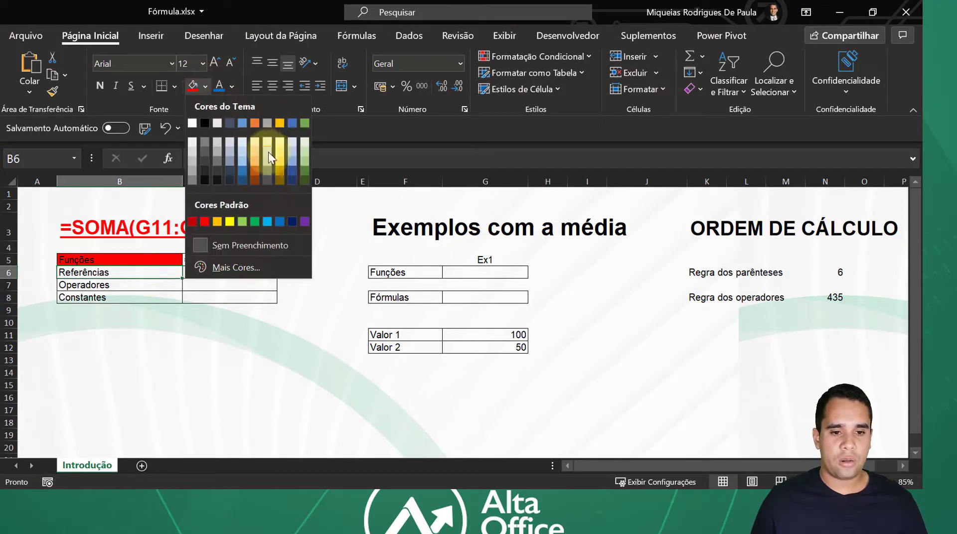
left_click(303, 158)
Step: Fill the Constantes cell B8 with the standard light blue
left_click(145, 283)
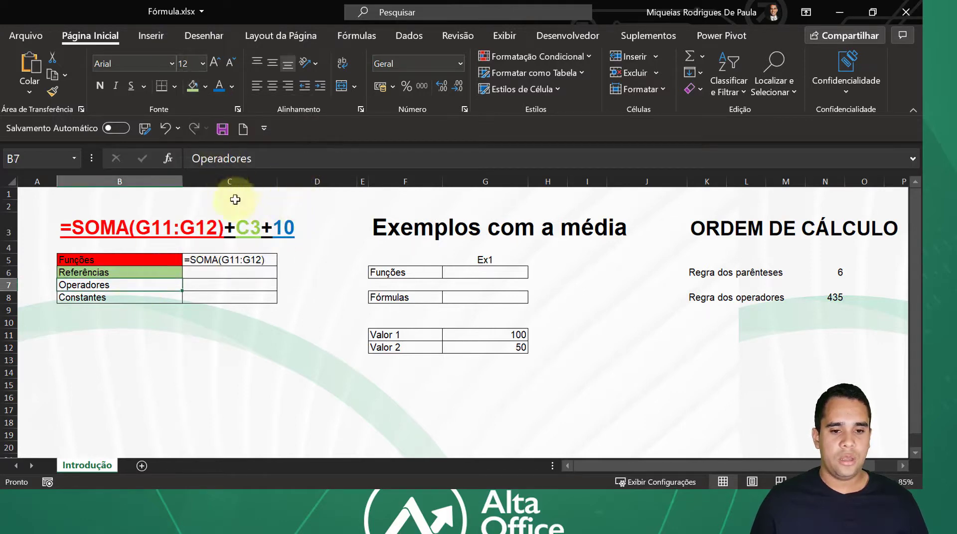
left_click(145, 297)
left_click(205, 85)
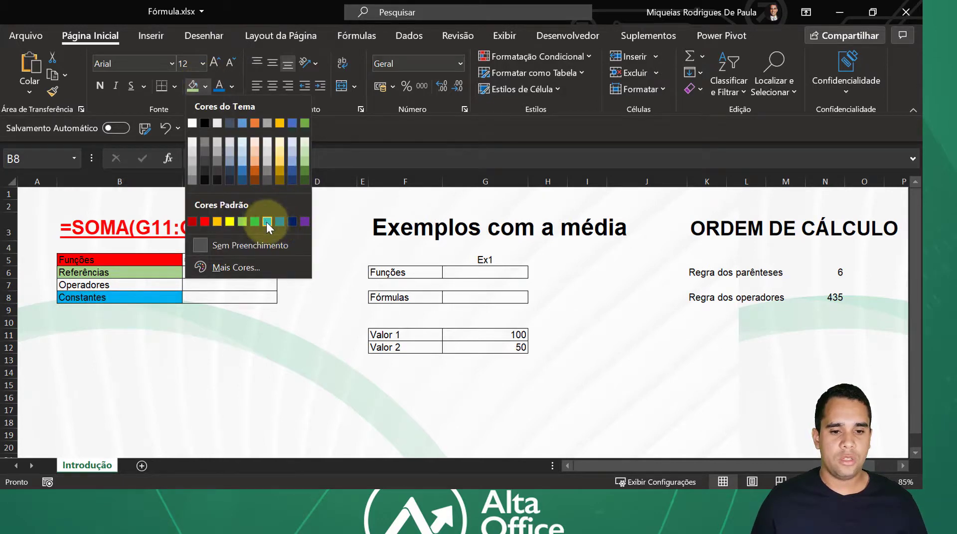
left_click(267, 222)
Step: Color both plus operators in the B3 formula text with the standard orange
left_click(124, 273)
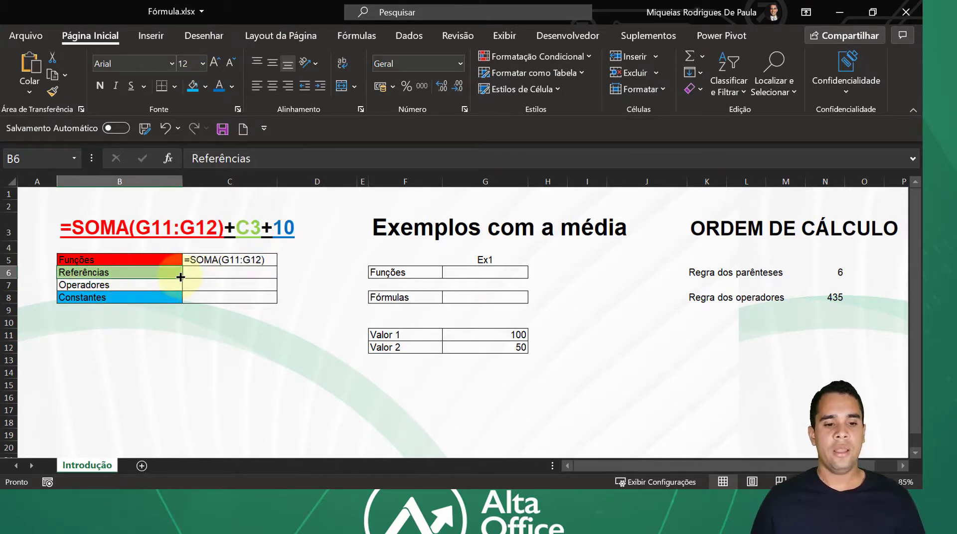
left_click(95, 284)
left_click(131, 228)
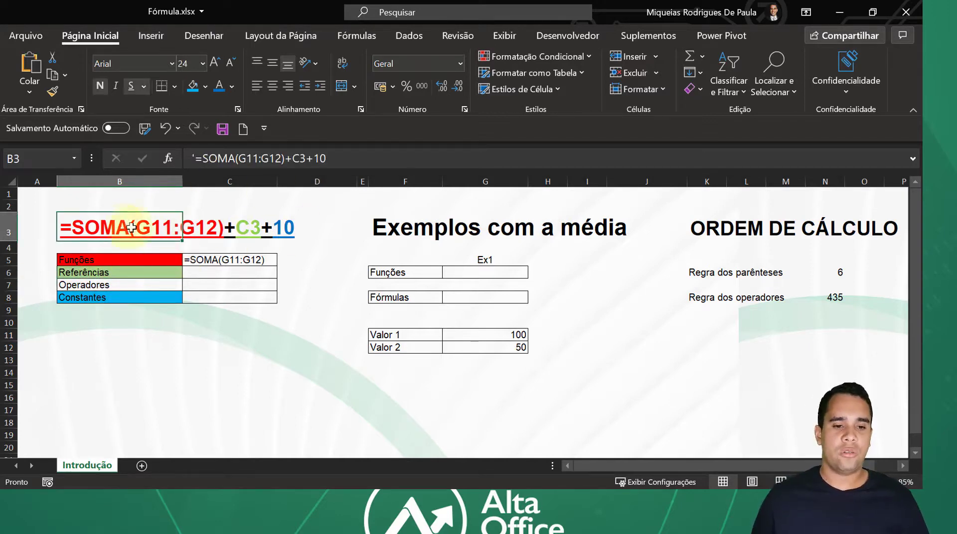
left_click(299, 160)
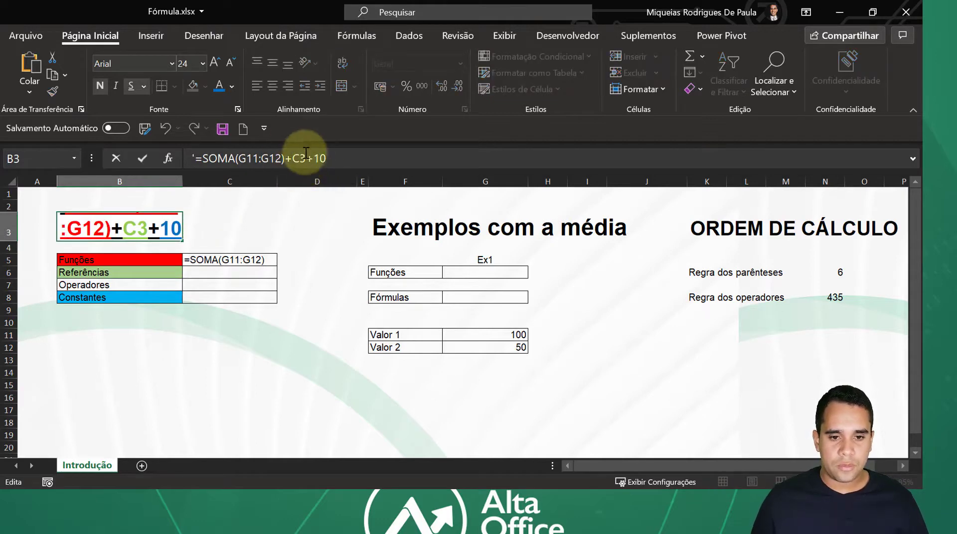
left_click(232, 87)
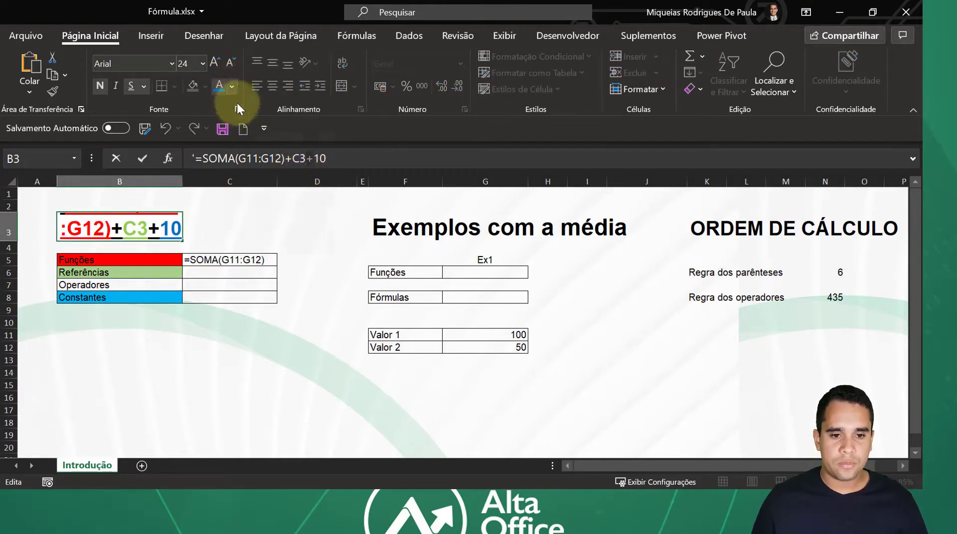
left_click(242, 241)
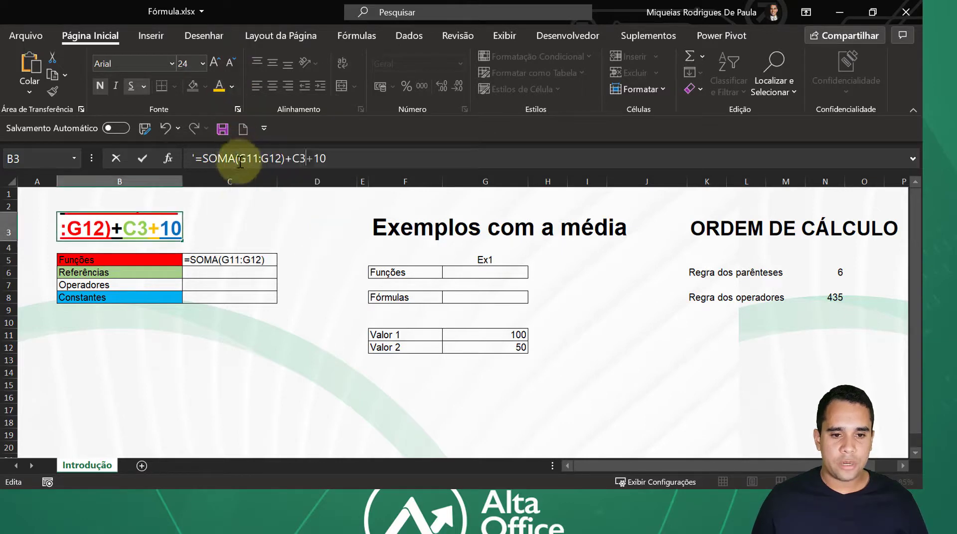
left_click_drag(286, 160, 292, 160)
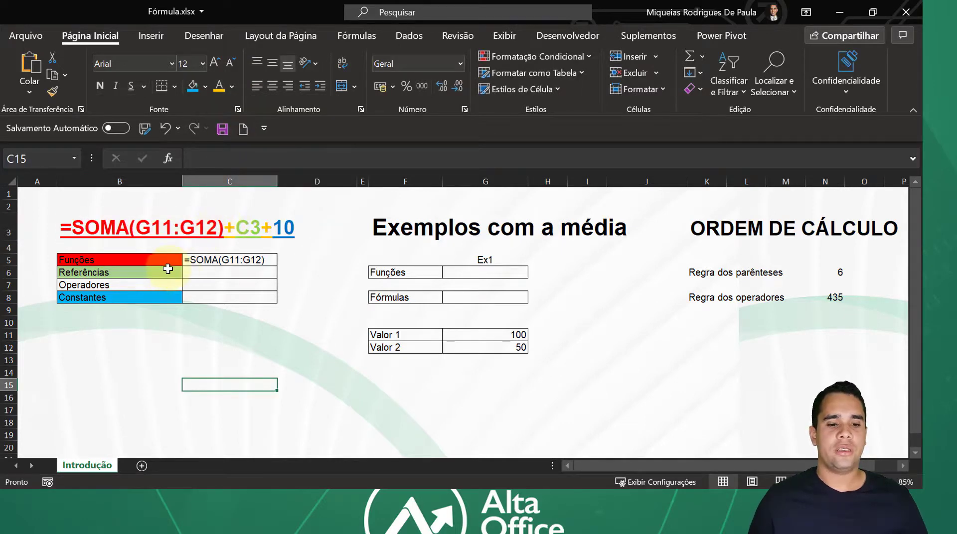
Step: Fill the Operadores cell B7 with the standard orange
left_click(159, 285)
left_click(205, 86)
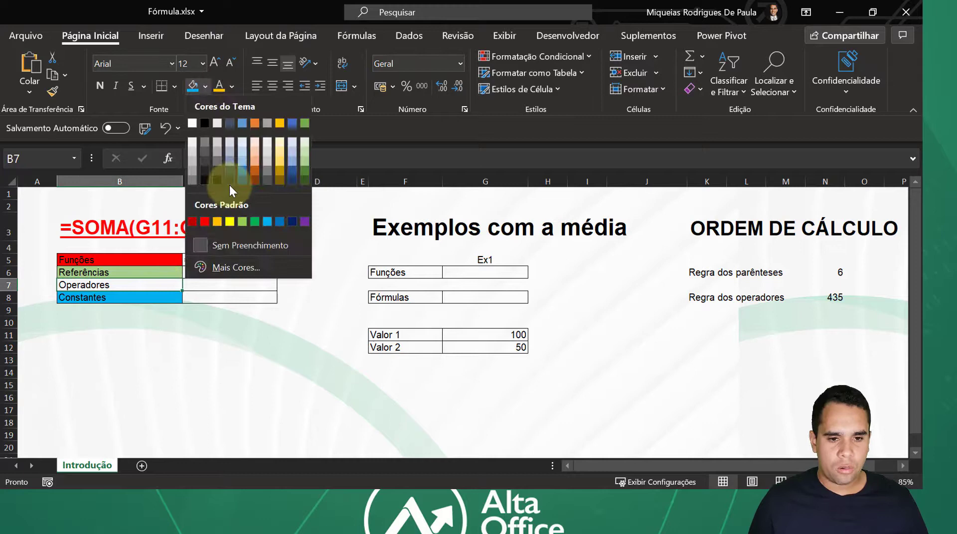
left_click(218, 221)
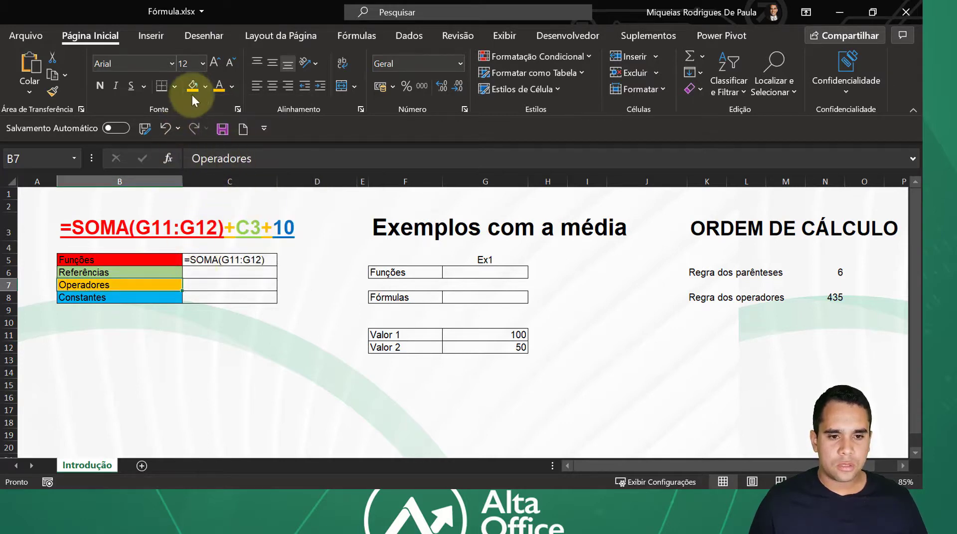
left_click(205, 87)
left_click(218, 220)
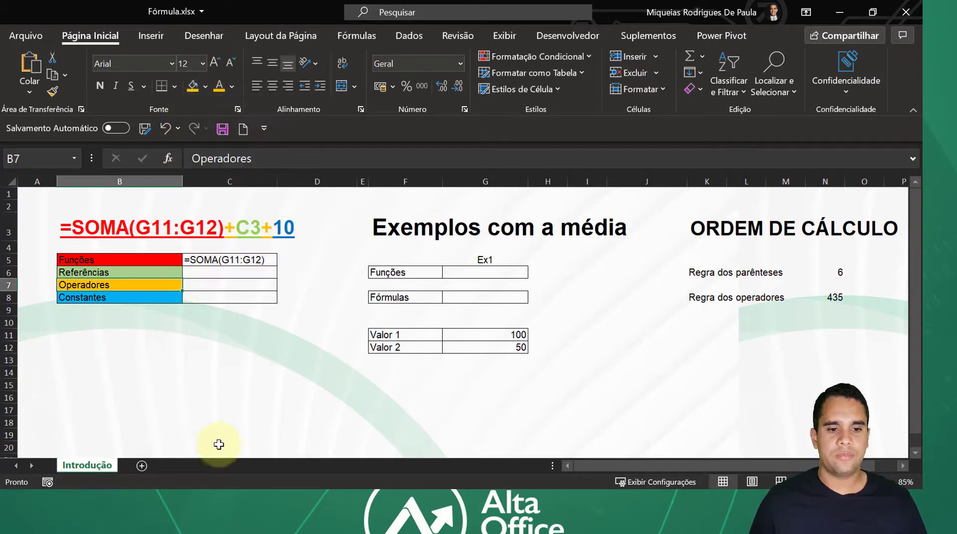
Step: Compare the color-coded labels in B5:B8 with the matching parts of the sample formula in B3
left_click(171, 348)
left_click(164, 284)
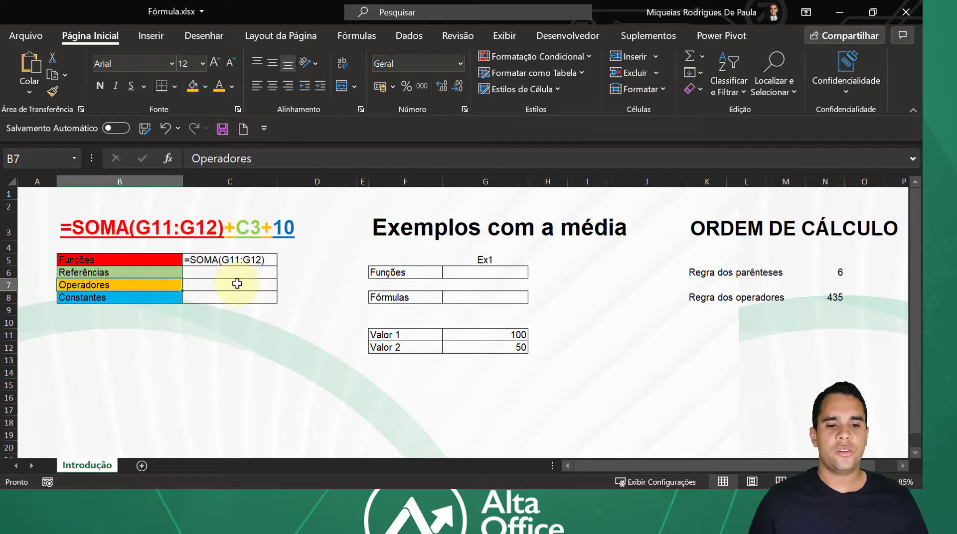
left_click(171, 258)
left_click(172, 227)
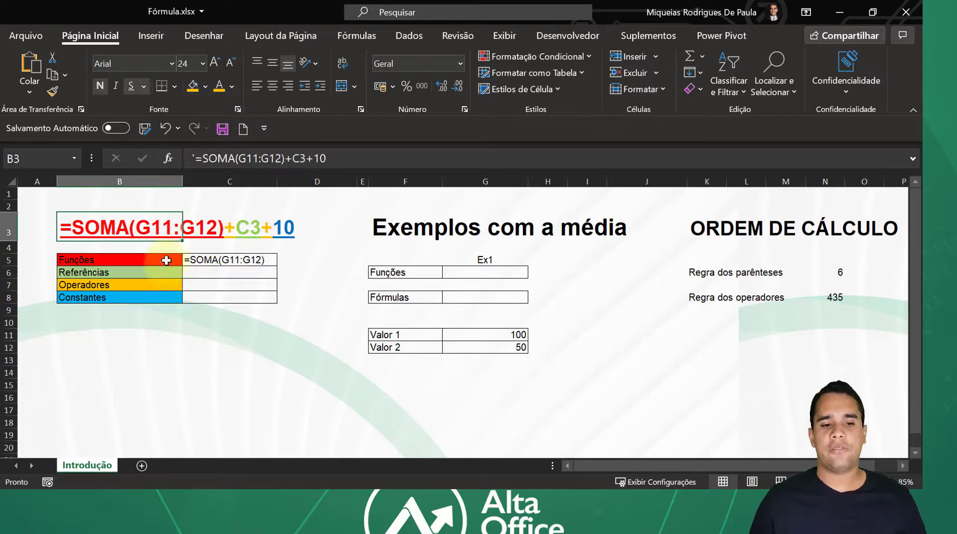
left_click(167, 272)
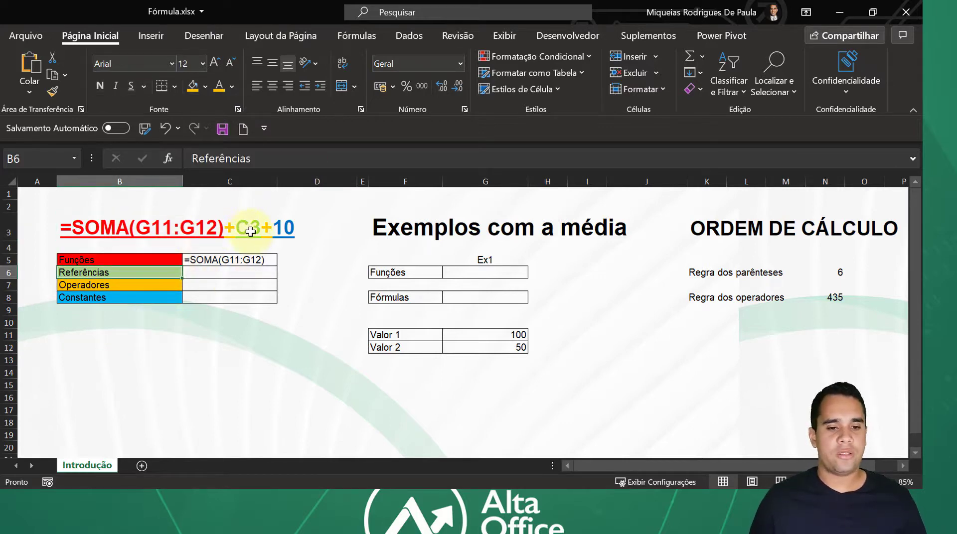
left_click(172, 287)
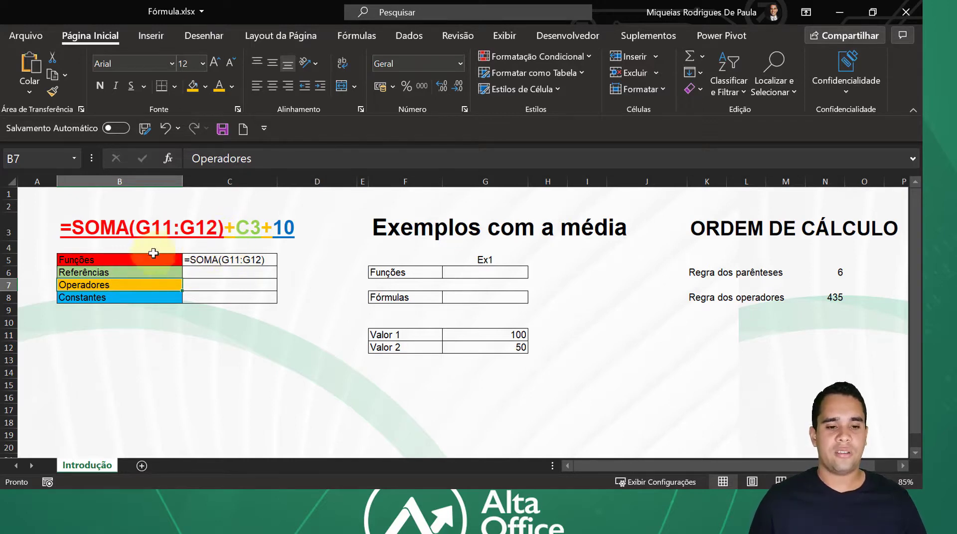
left_click(133, 296)
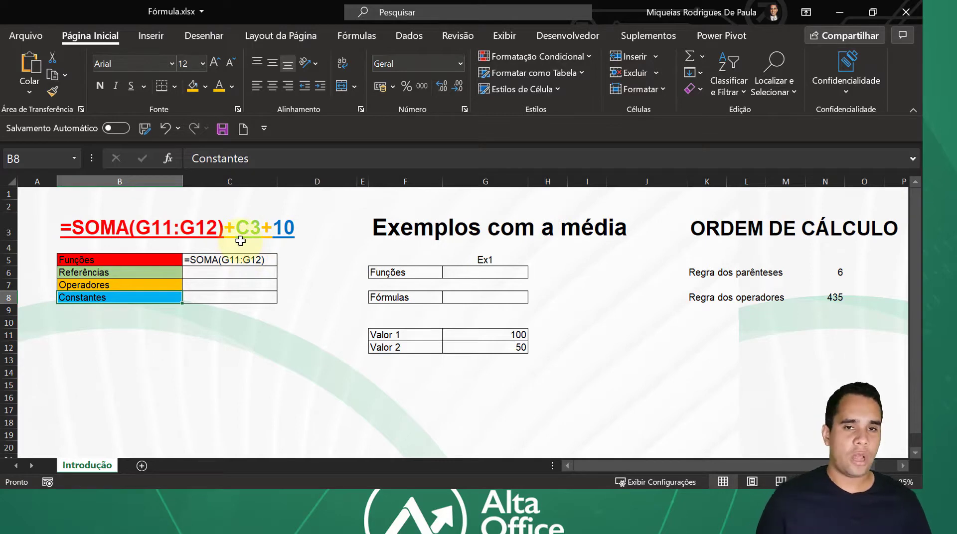
Step: Enter the matching formula parts beside the labels: C3 in C6, + in C7 and 10 in C8
left_click(219, 274)
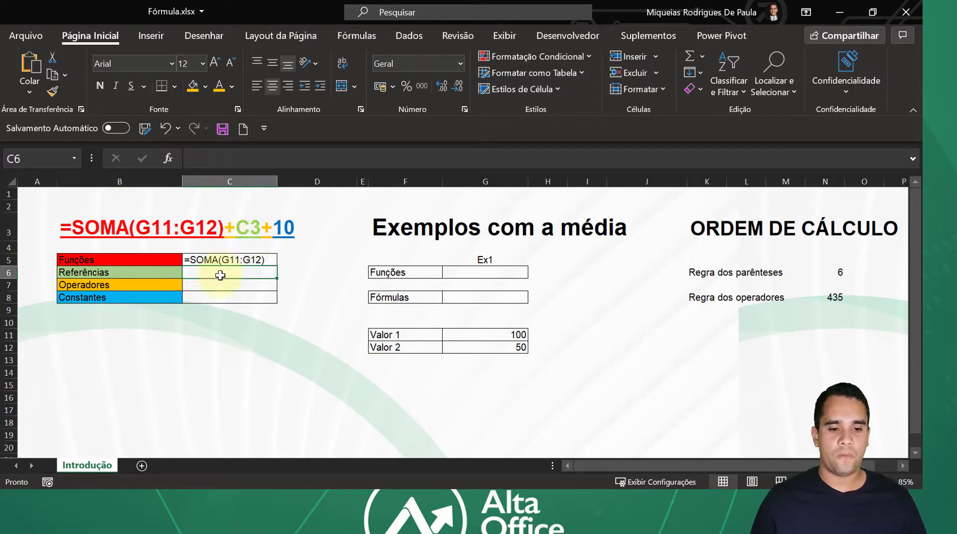
type("C3")
key("Return")
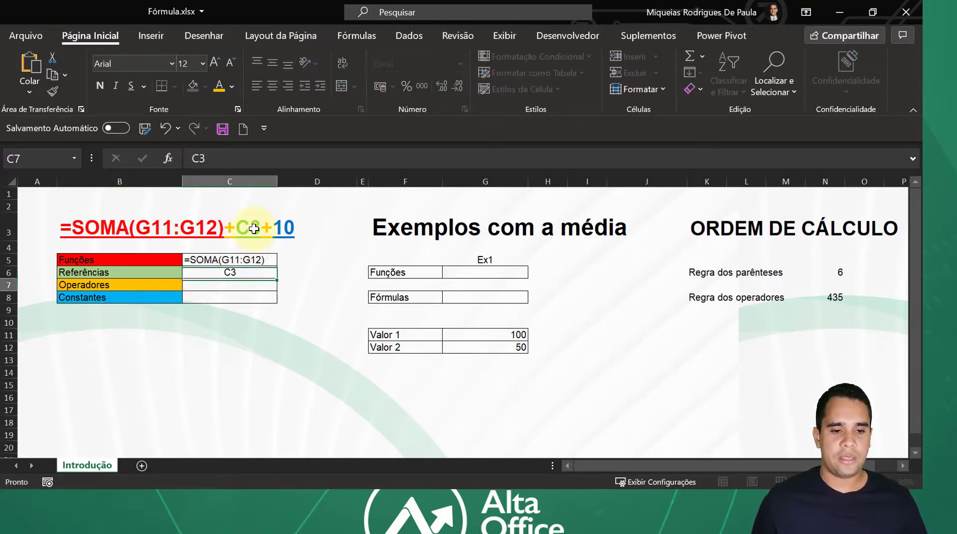
type("+")
key("Return")
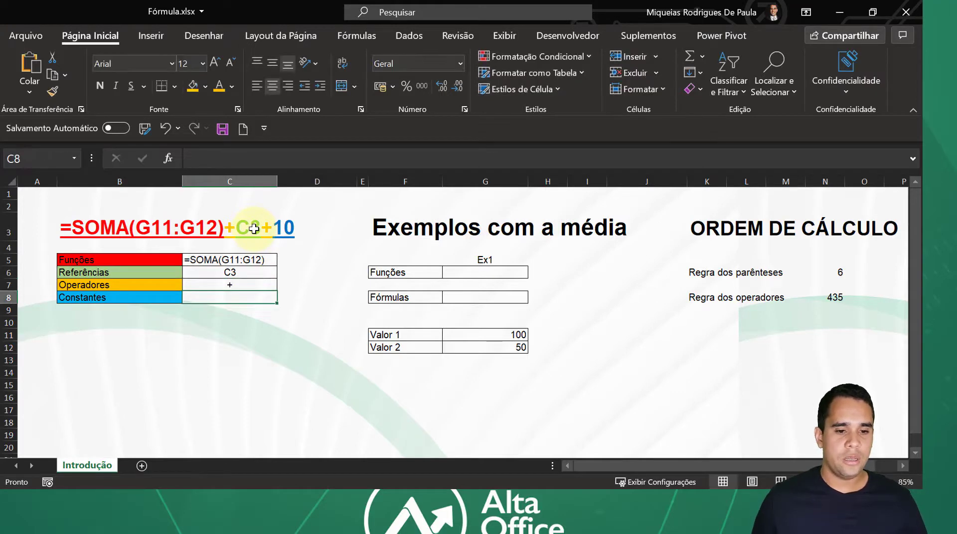
type("10")
key("ctrl+Return")
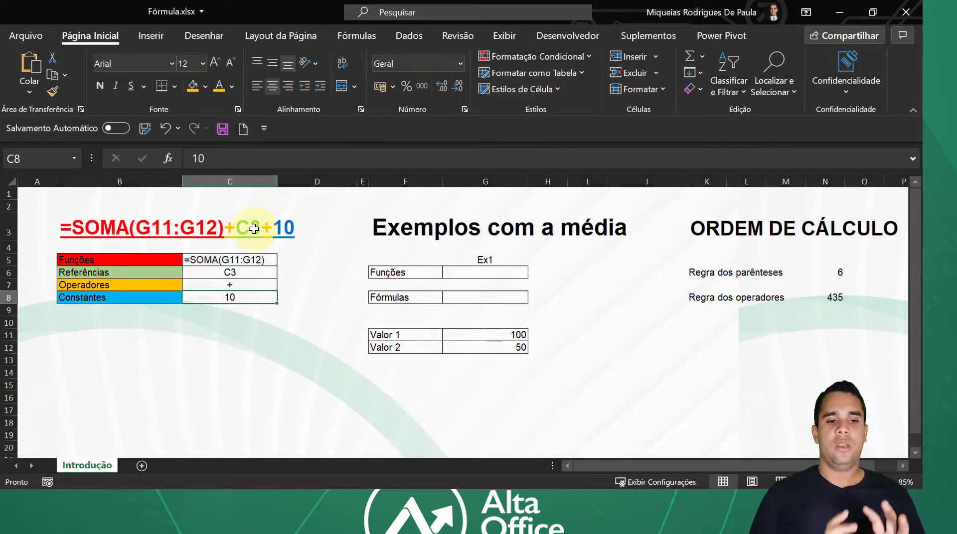
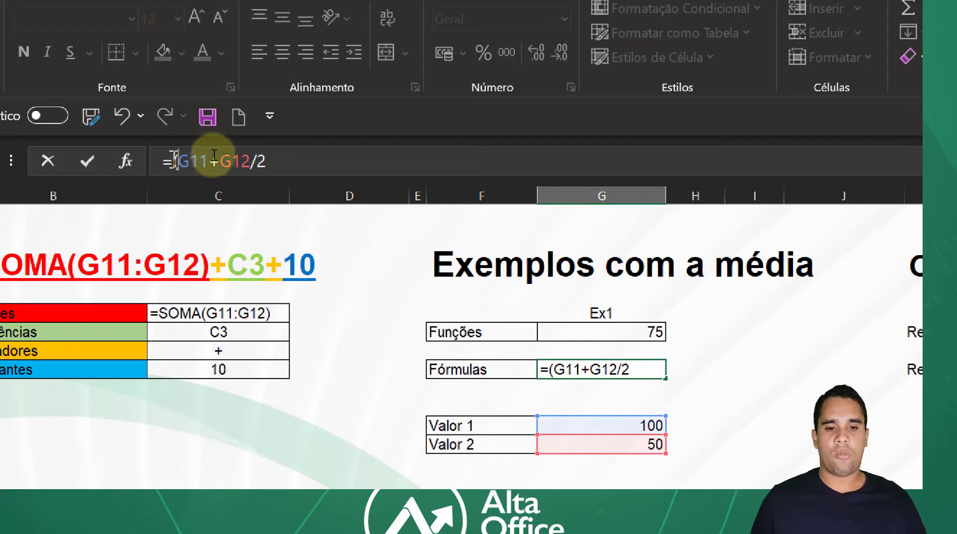
Step: Close the parenthesis after G12 so the Fórmulas cell G8 contains =(G11+G12)/2, and reselect the cell
left_click(251, 160)
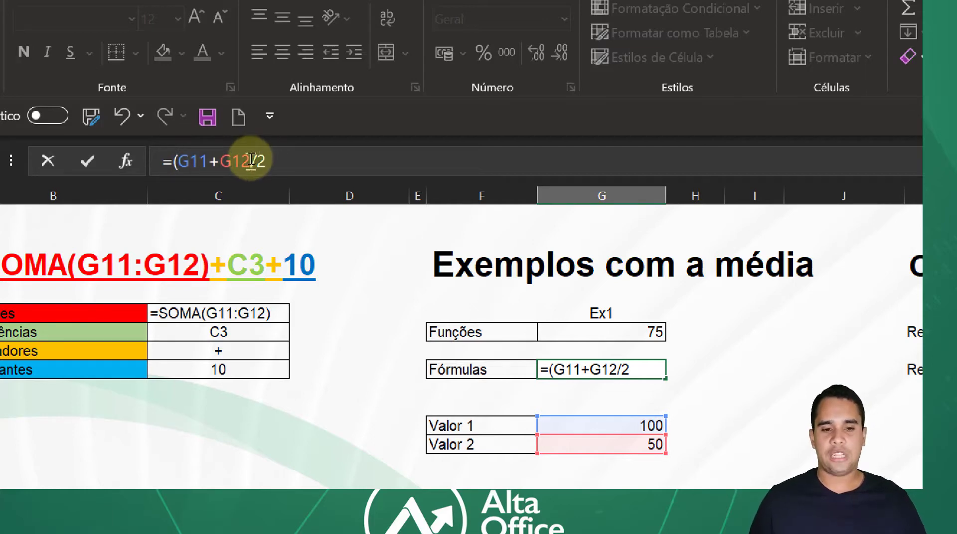
type(")")
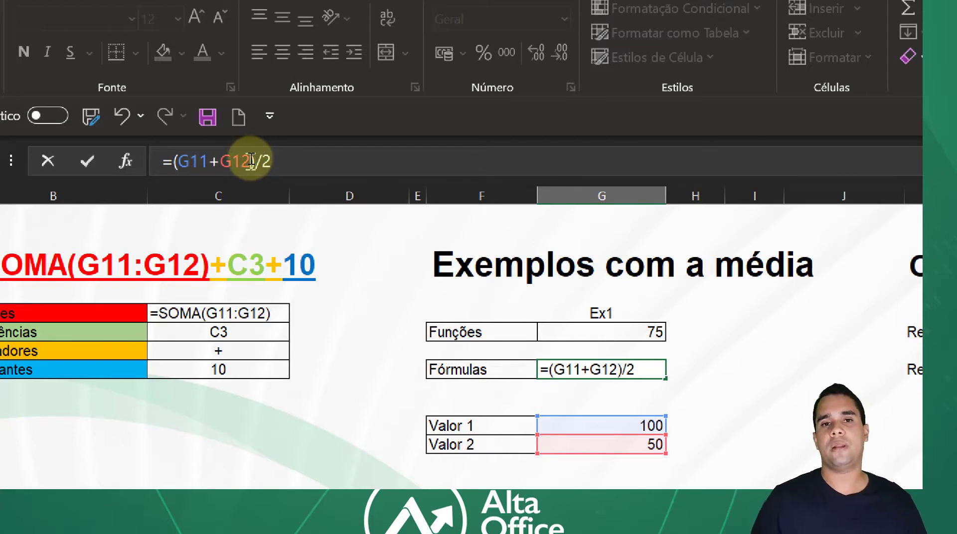
key("Return")
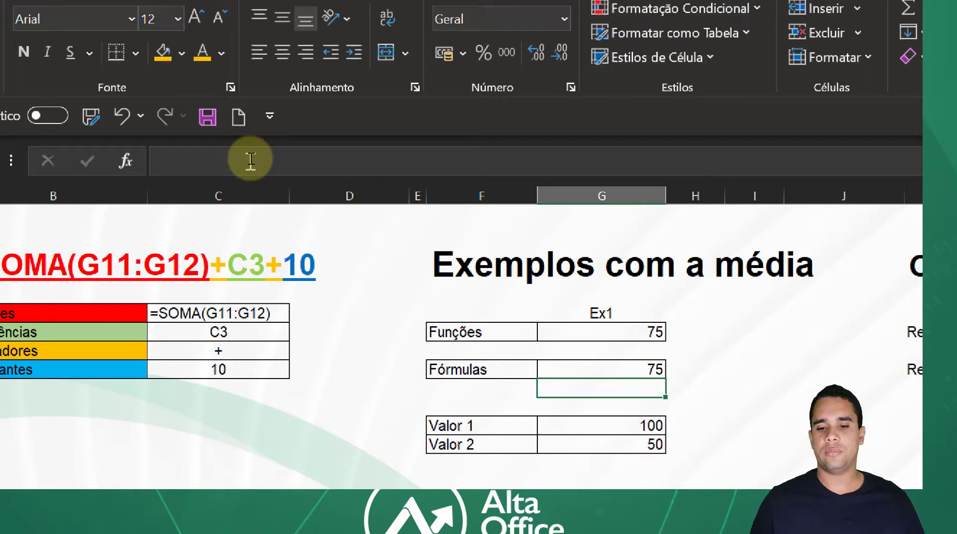
key("Up")
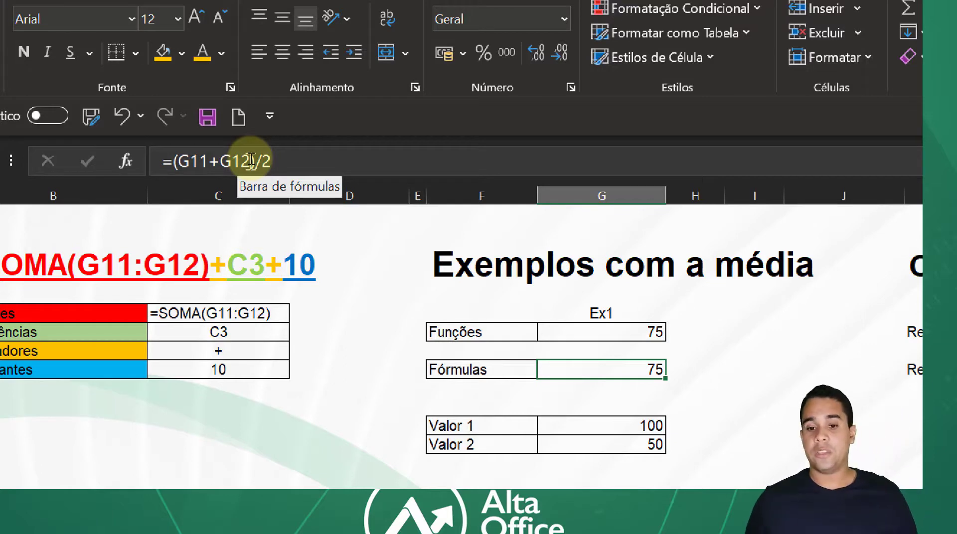
key("Right")
key("Right")
key("Right")
key("Right")
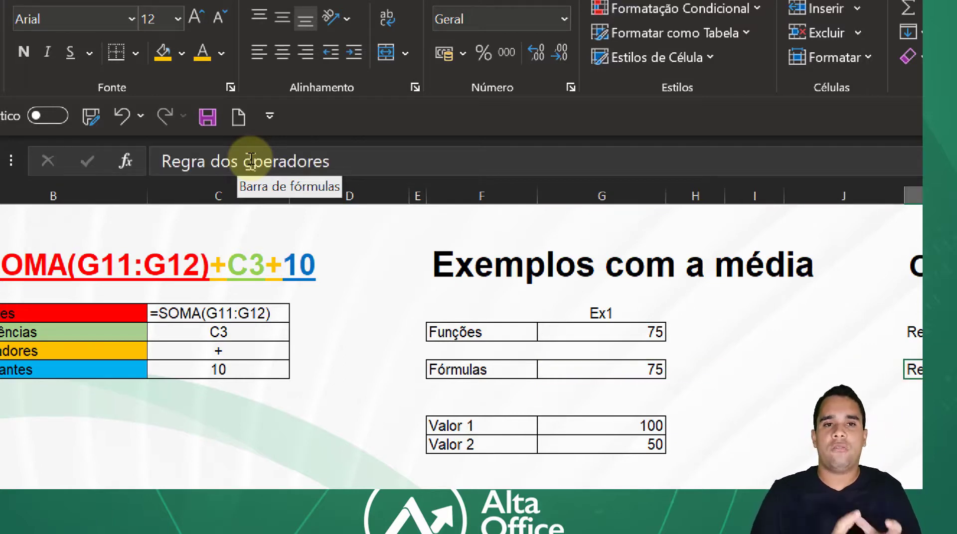
key("Left")
key("Left")
key("Left")
key("Left")
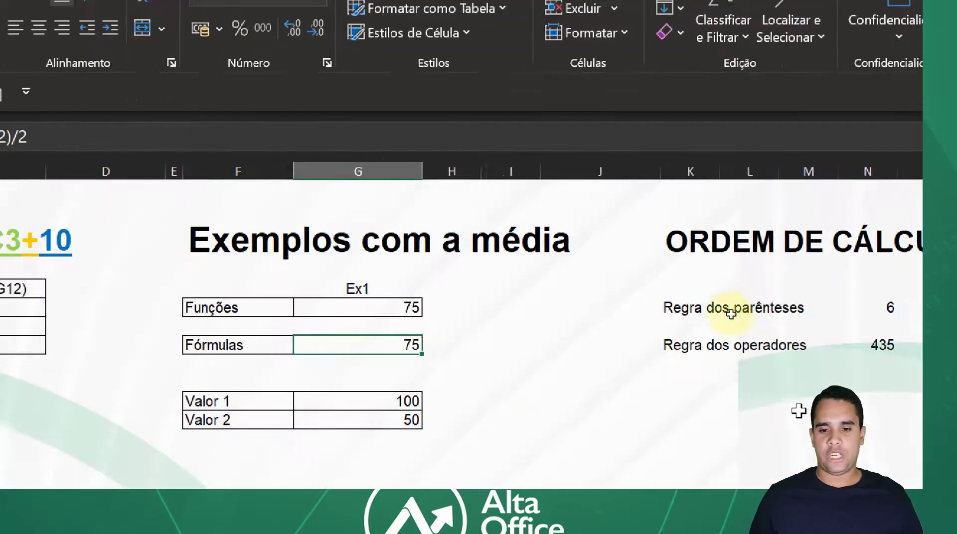
Step: Examine the Regra dos parênteses formula in N6 part by part, from the inner (35+5) to the final divisor 5
key("Right")
left_click_drag(731, 288, 732, 272)
key("Down")
key("Right")
key("Right")
key("Right")
key("Right")
key("Right")
key("Right")
key("Right")
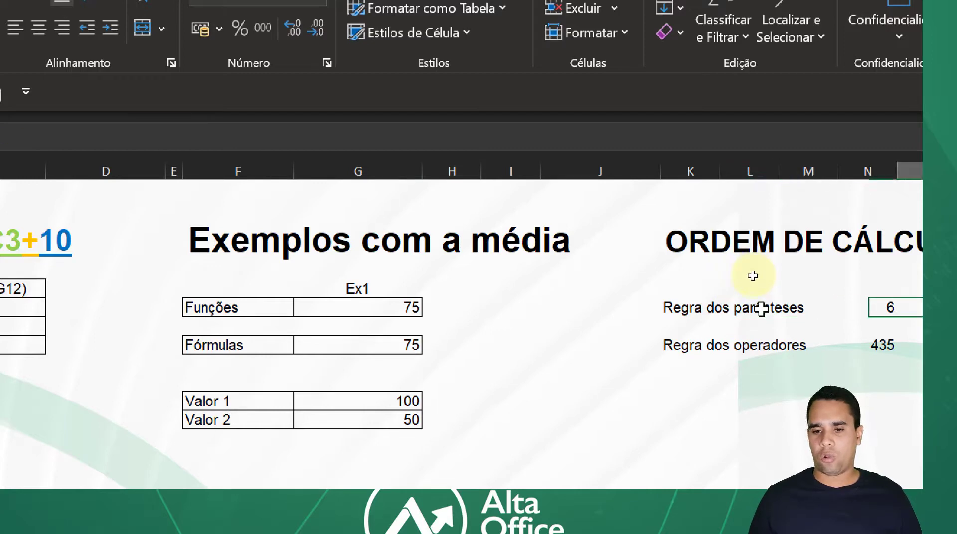
left_click(584, 293)
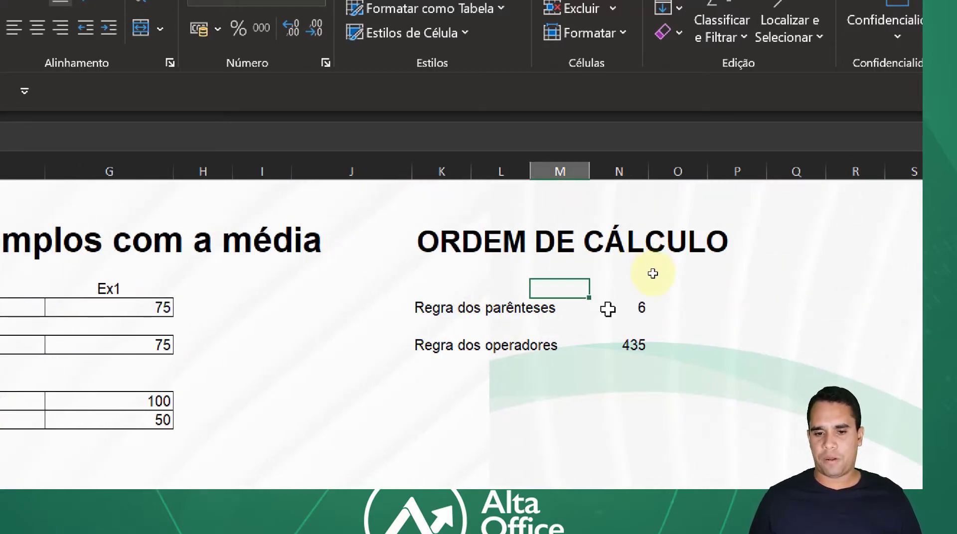
left_click(606, 309)
key("Right")
key("Right")
key("Right")
key("Right")
key("Right")
key("Right")
key("Right")
key("Right")
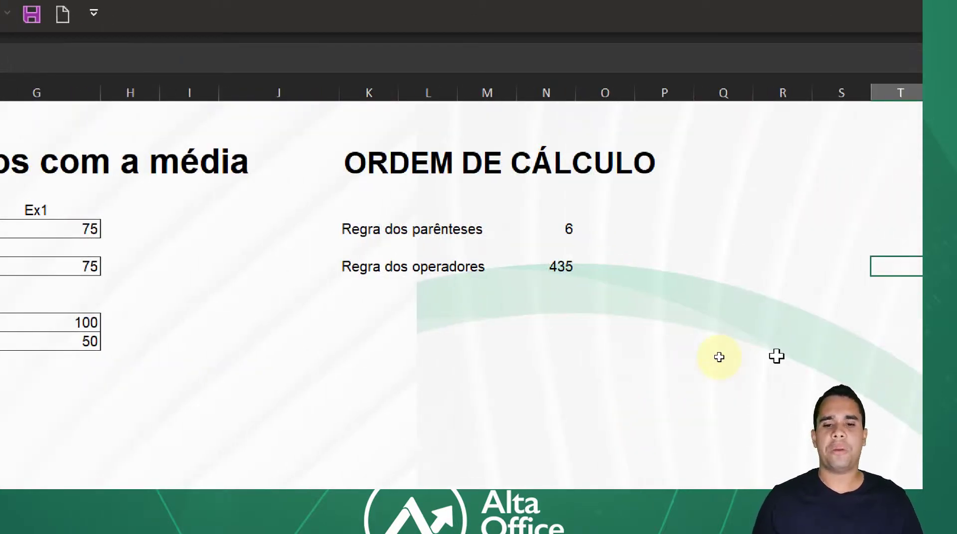
left_click(504, 208)
left_click(529, 232)
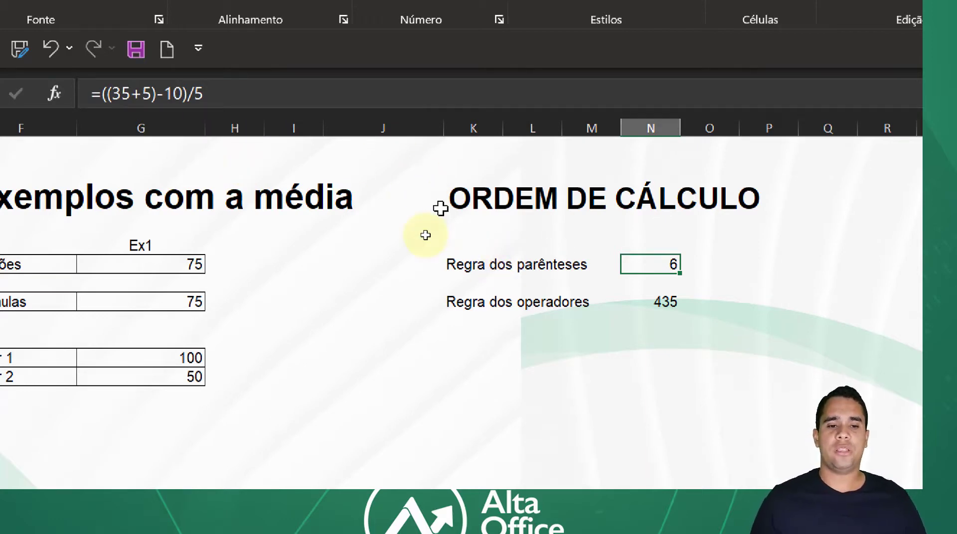
left_click(130, 94)
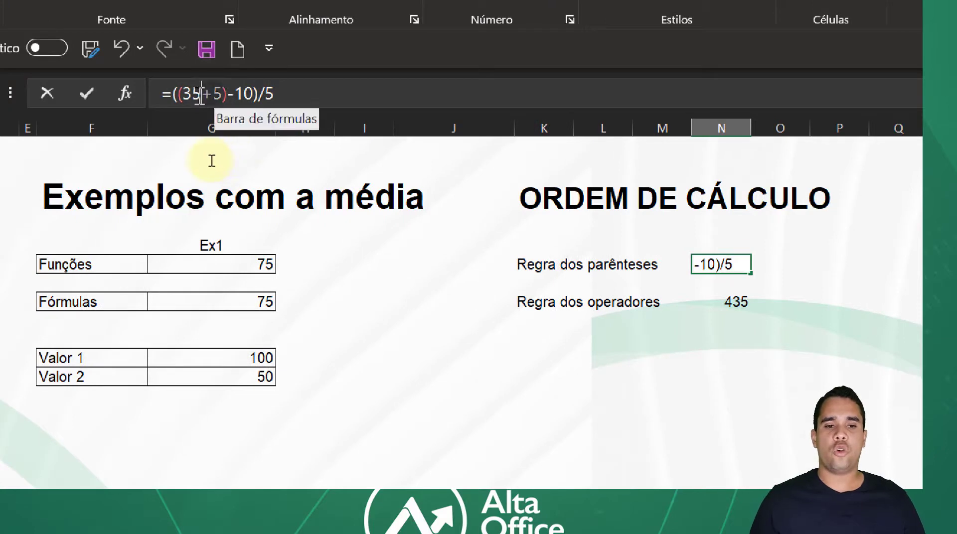
key("Left")
key("Left")
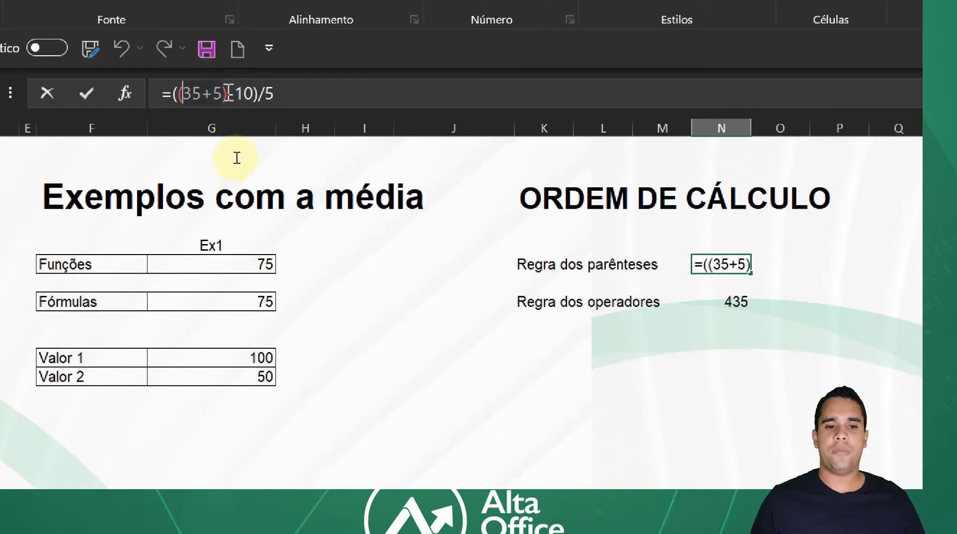
left_click_drag(229, 93, 180, 100)
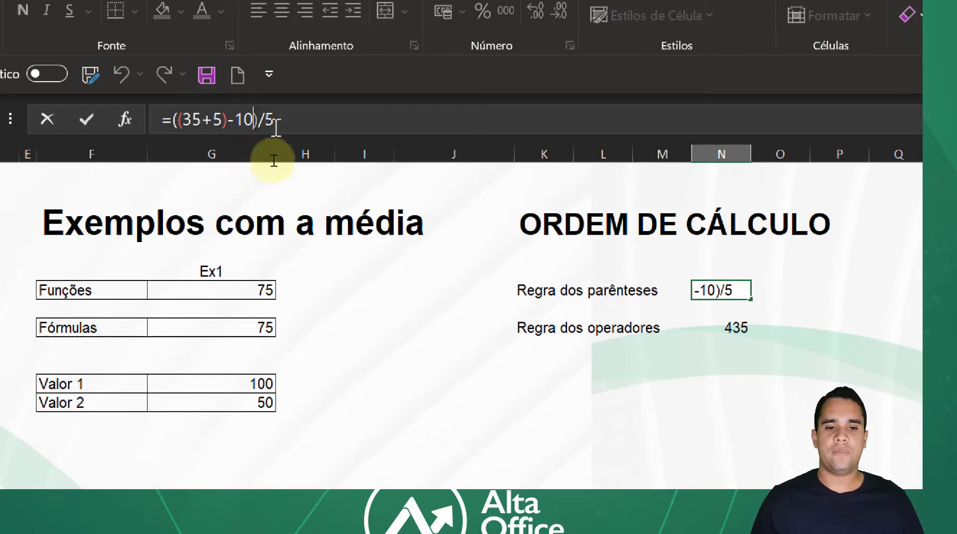
left_click_drag(273, 122, 267, 122)
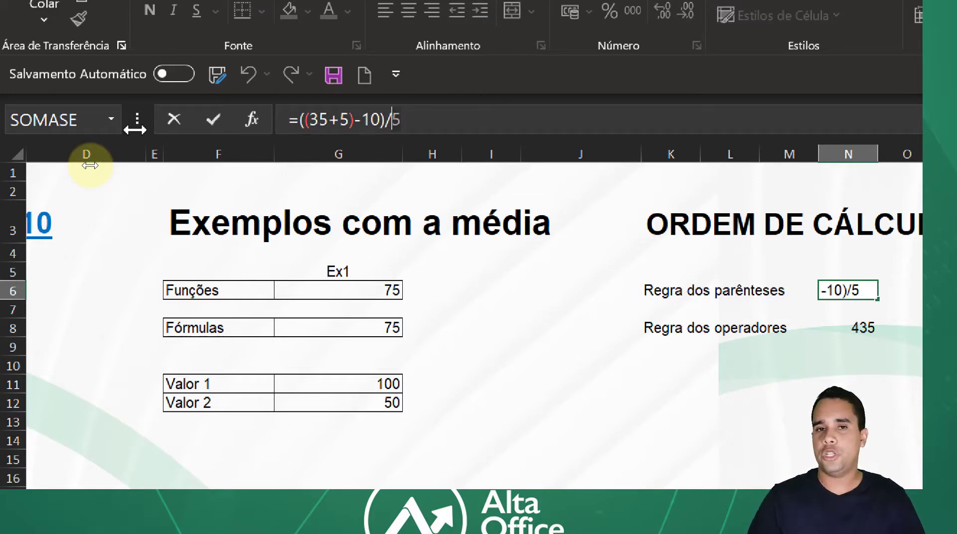
key("Return")
Step: Examine the operator order in the Regra dos operadores formula in N8, from the inner parentheses to the closing +10-5
key("Down")
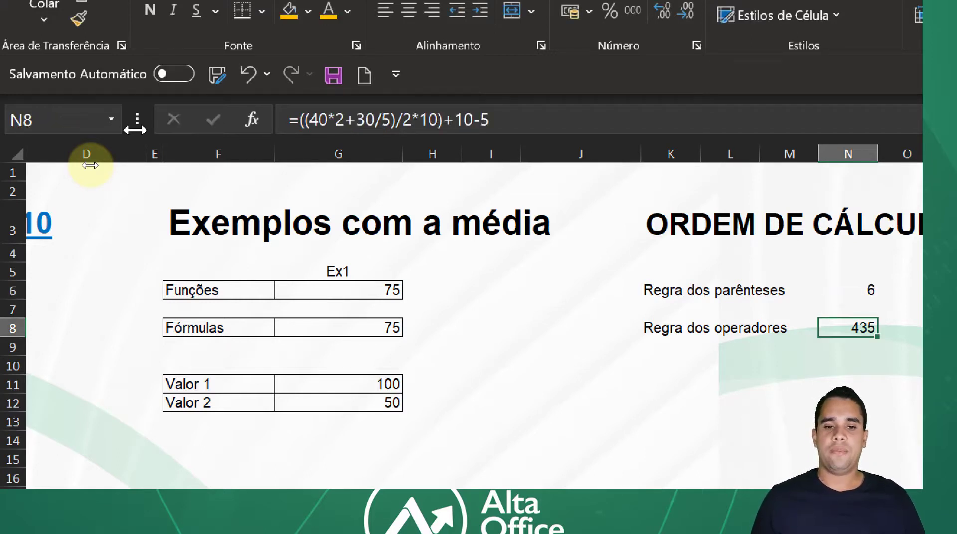
left_click(382, 120)
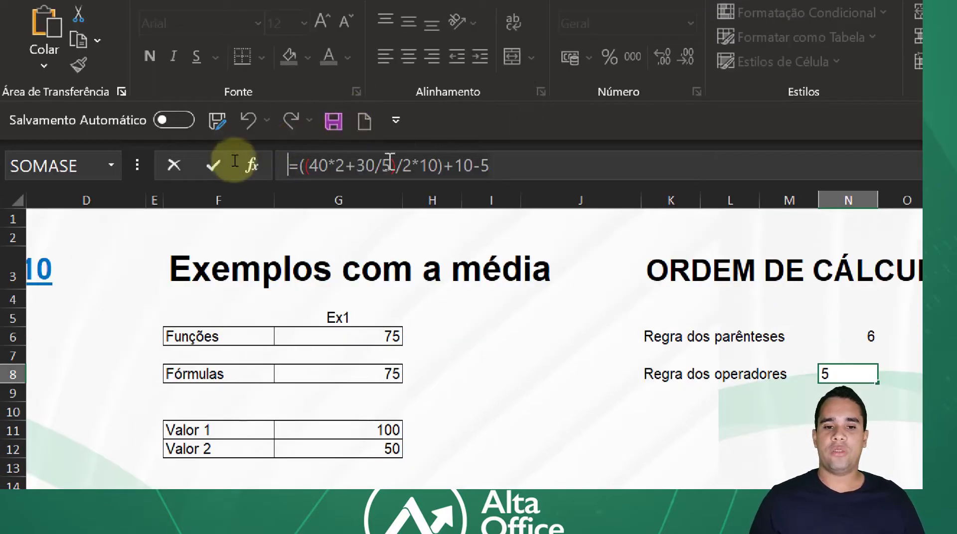
left_click(344, 162)
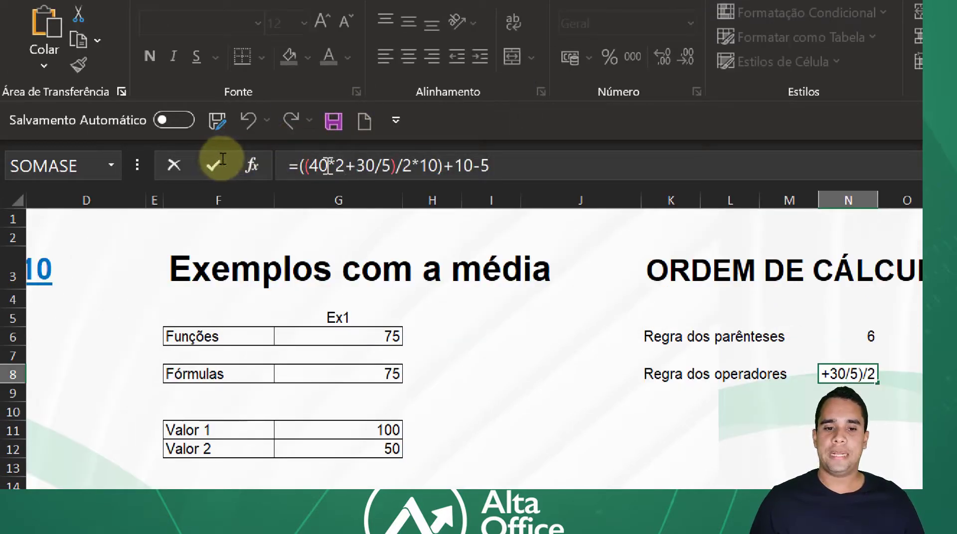
left_click_drag(347, 164, 377, 162)
left_click(382, 163)
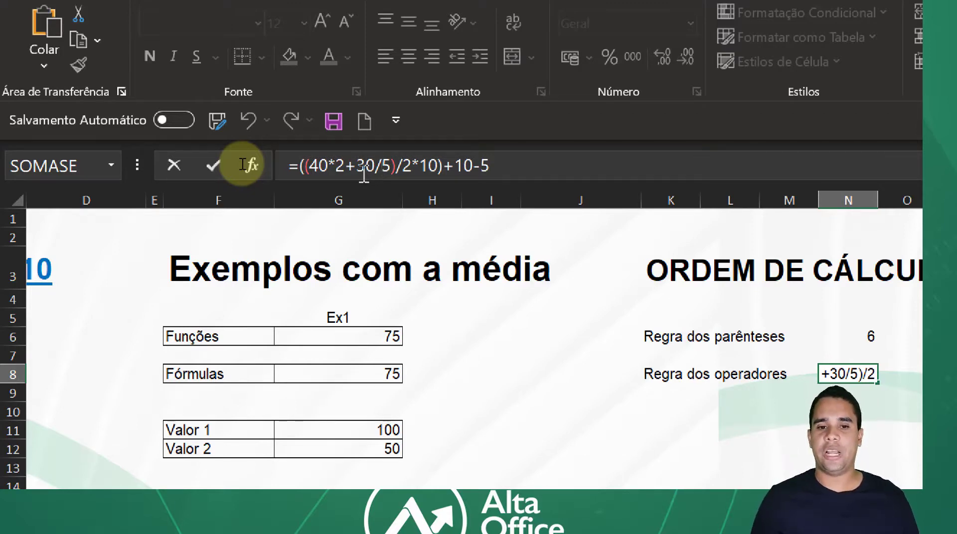
left_click_drag(348, 169, 327, 166)
left_click(411, 171)
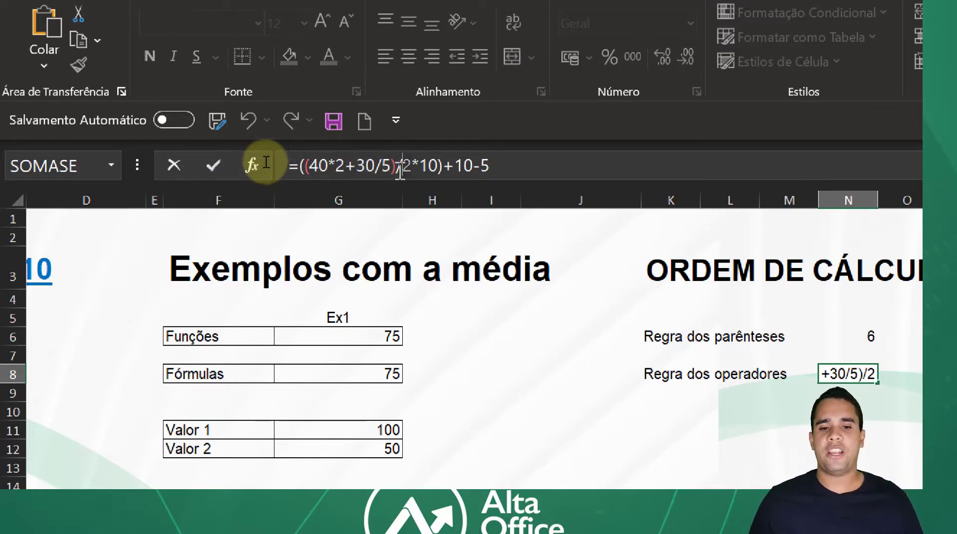
left_click_drag(397, 171, 307, 181)
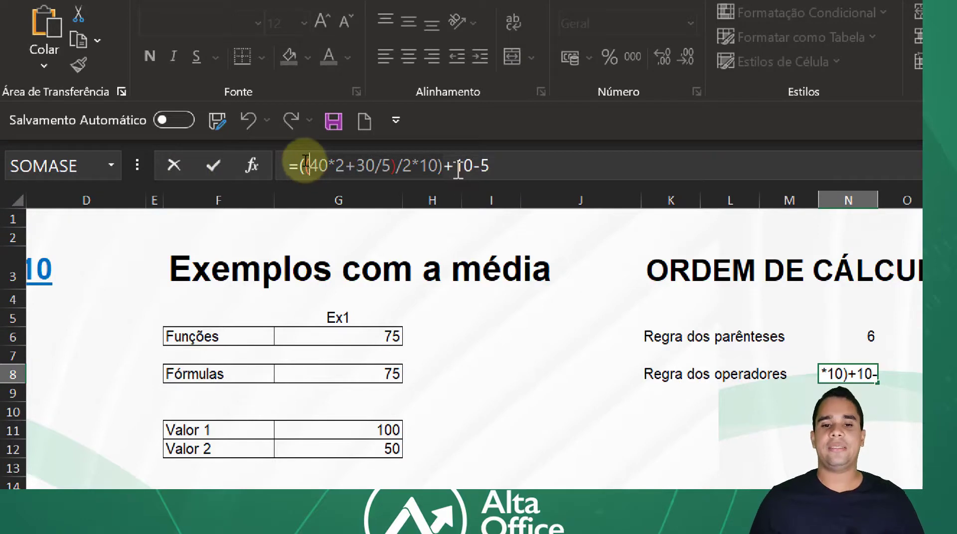
left_click(503, 169)
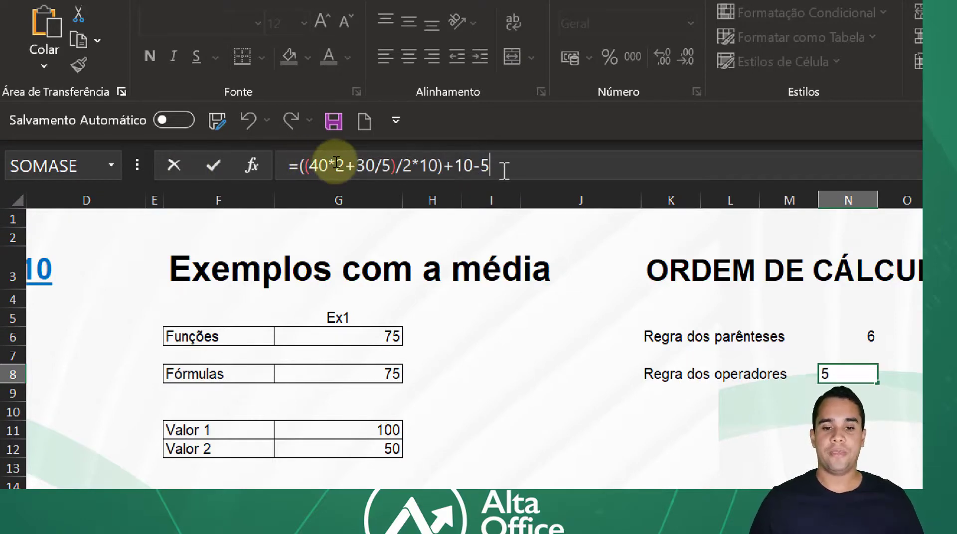
key("Return")
key("Up")
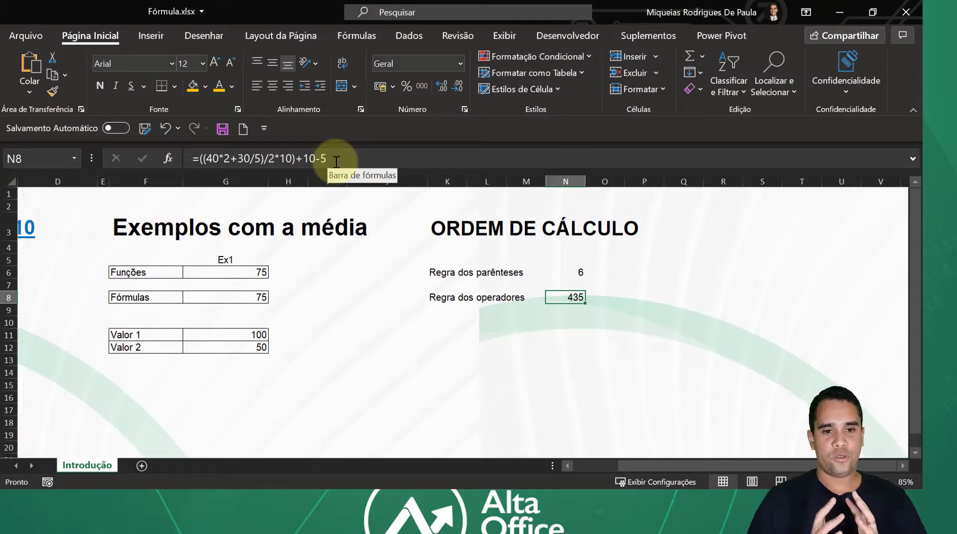
Step: Start Evaluate Formula (Avaliar Fórmula) on N8 and resolve the inner parentheses (40*2+30/5) one operation at a time
left_click(357, 36)
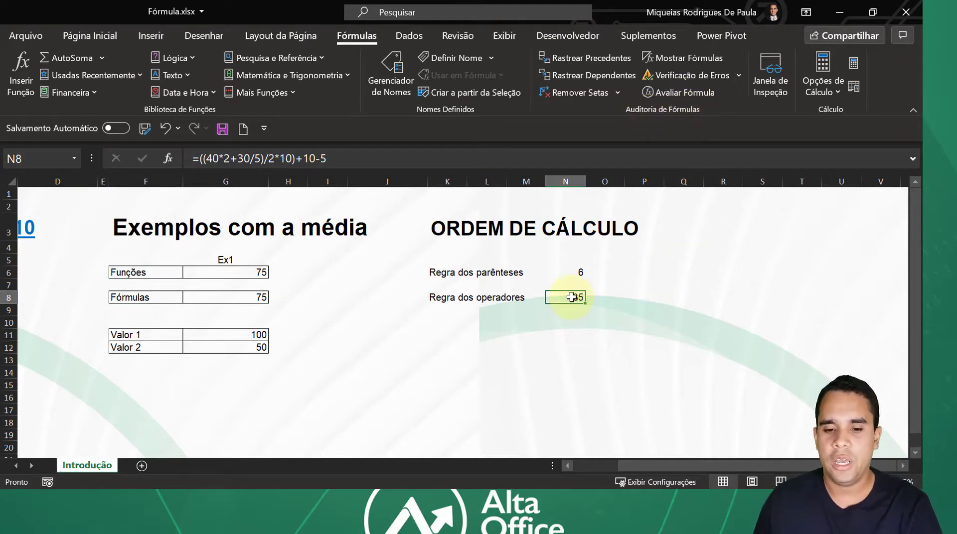
left_click(679, 95)
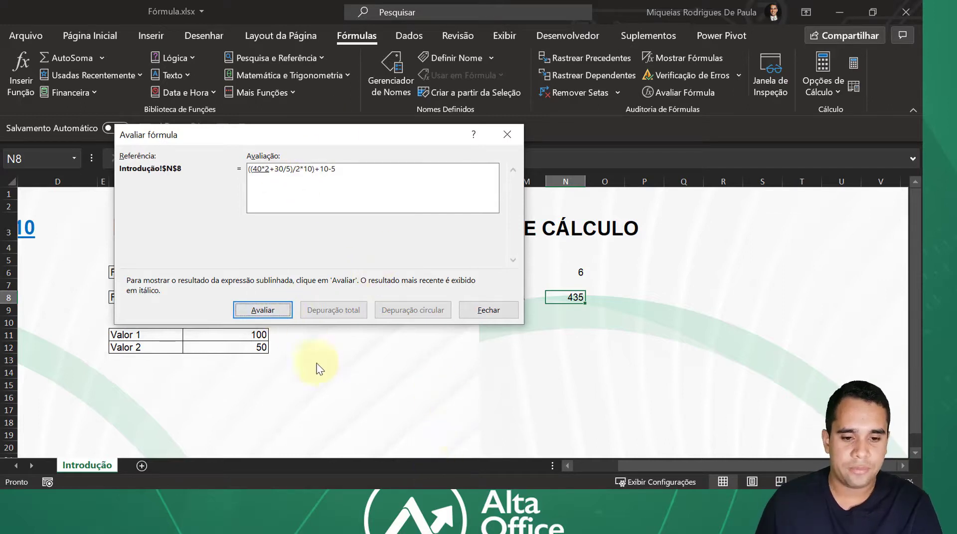
left_click(255, 311)
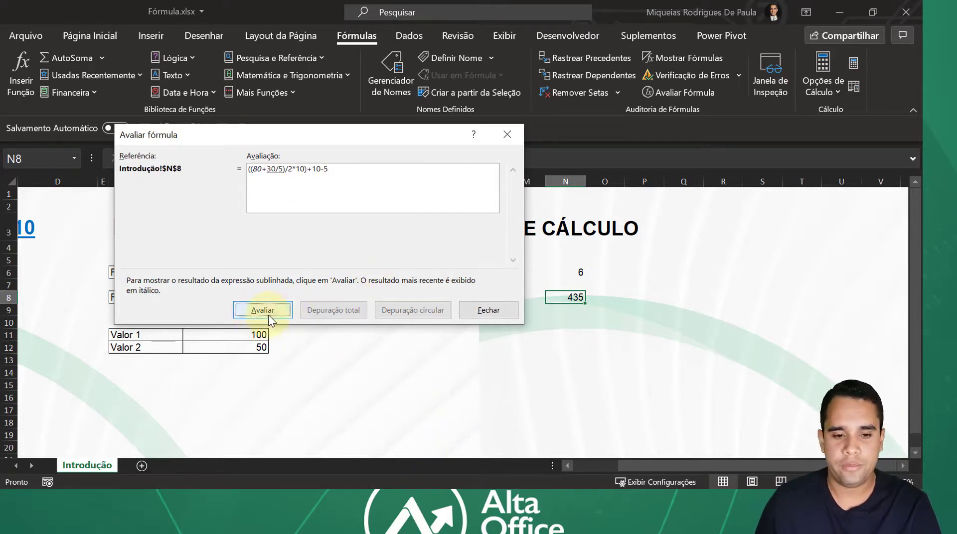
left_click(269, 314)
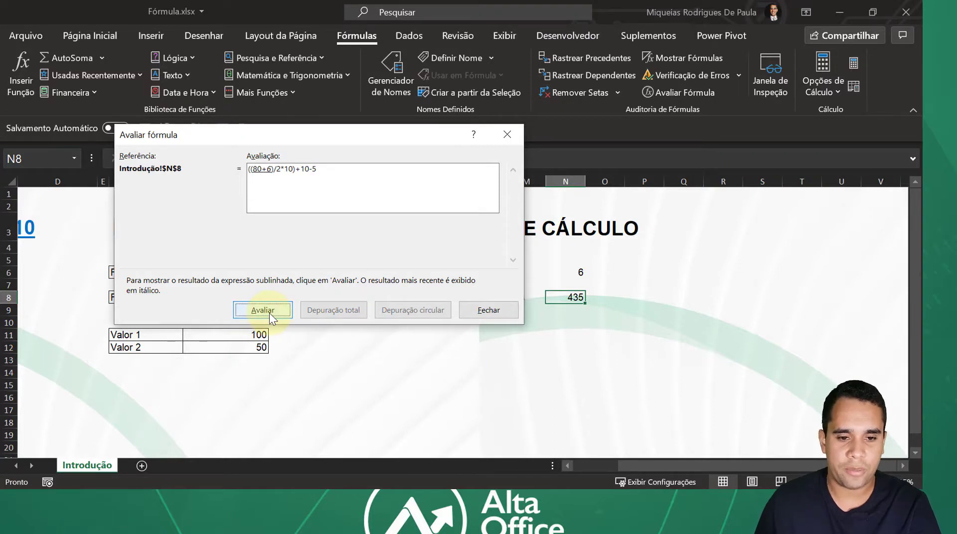
left_click(269, 313)
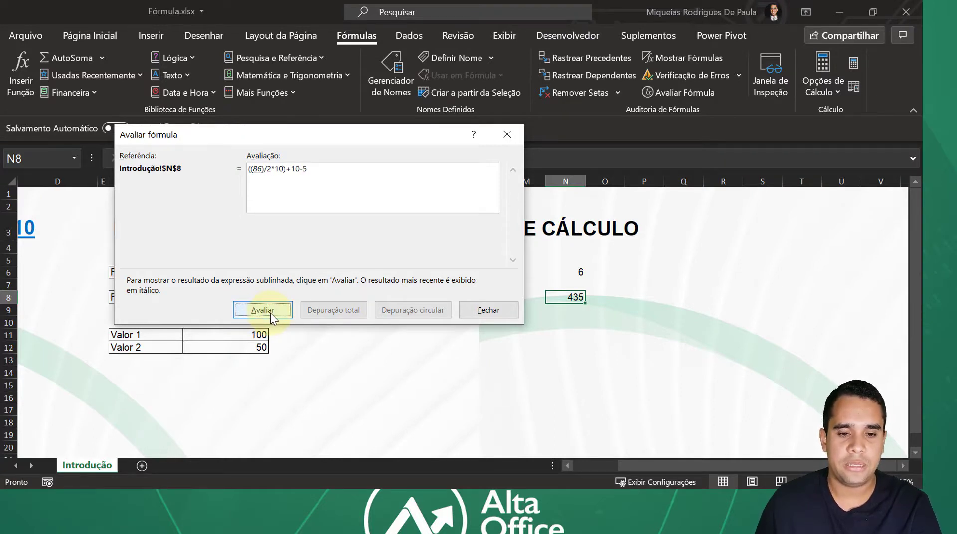
left_click(270, 313)
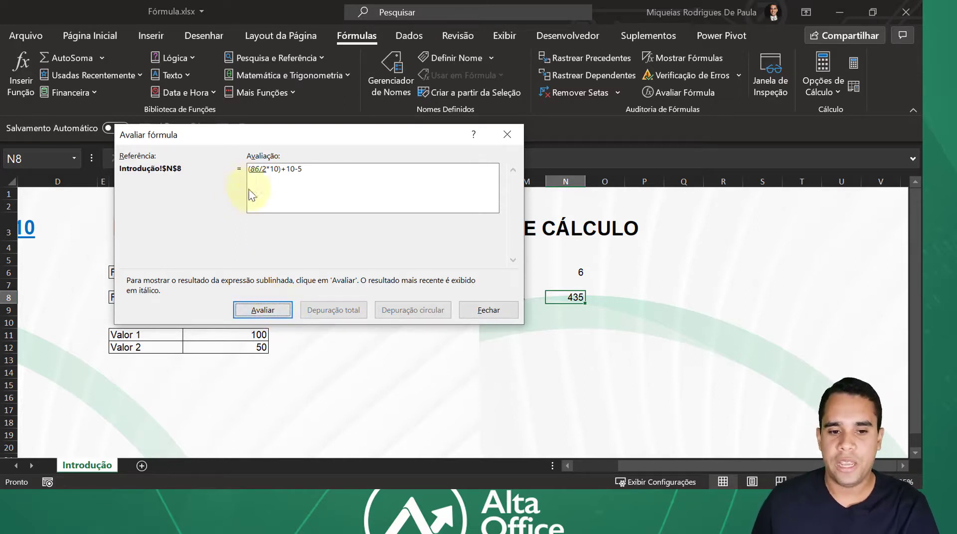
Step: Evaluate the rest of the N8 formula, from the division by 2 to the final subtraction of 5, and close the evaluation
left_click(278, 314)
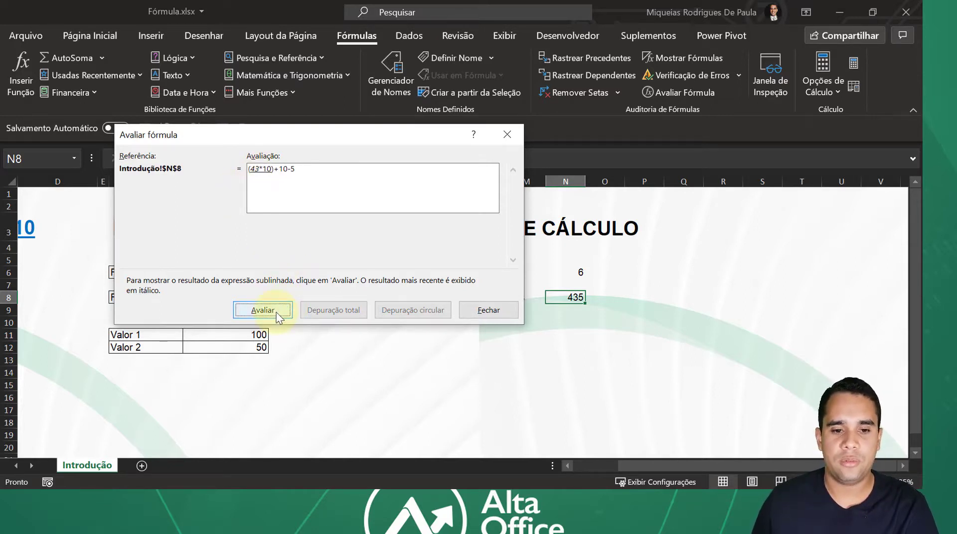
left_click(278, 313)
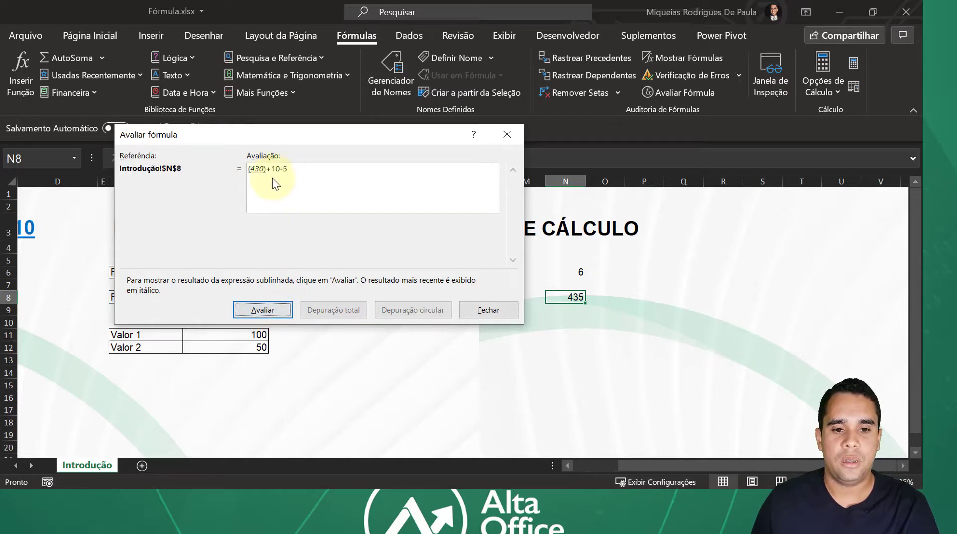
left_click(264, 310)
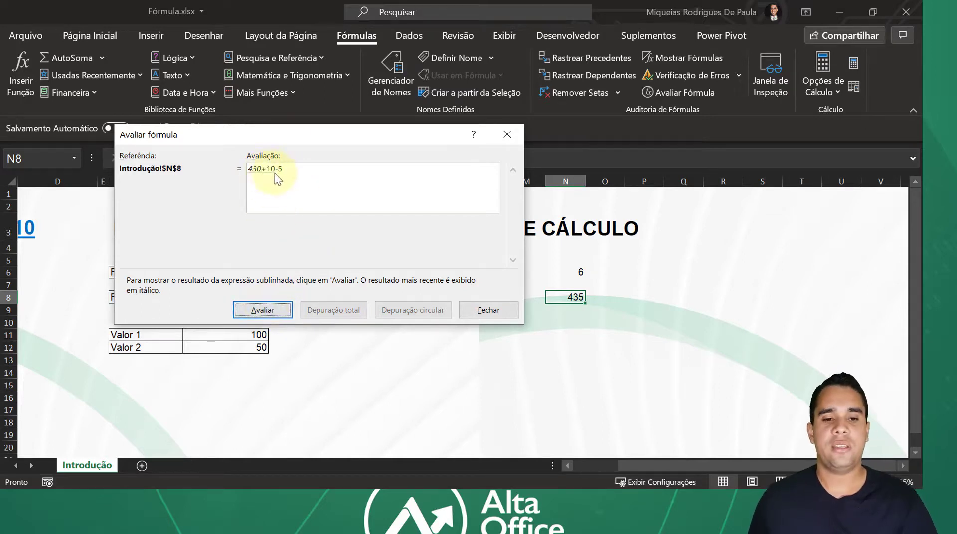
left_click(271, 305)
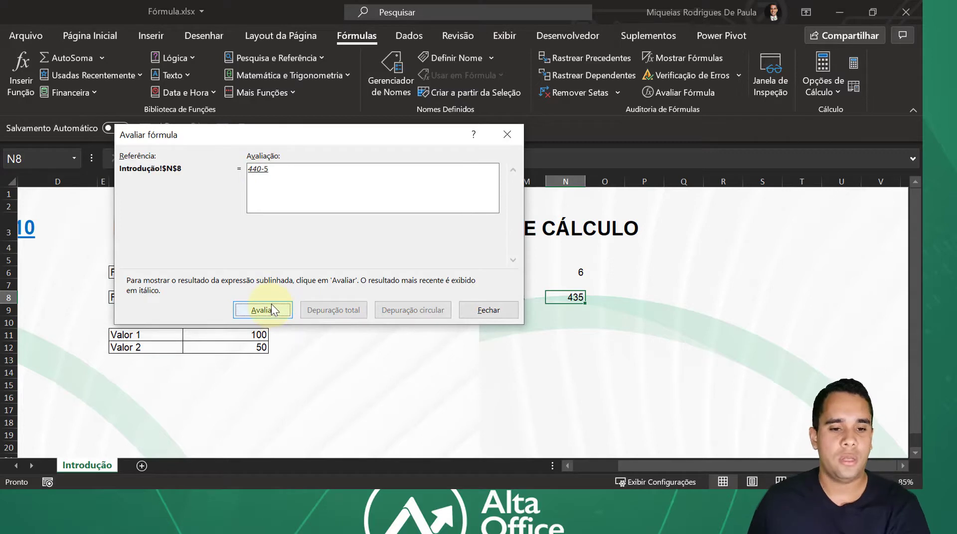
left_click(274, 307)
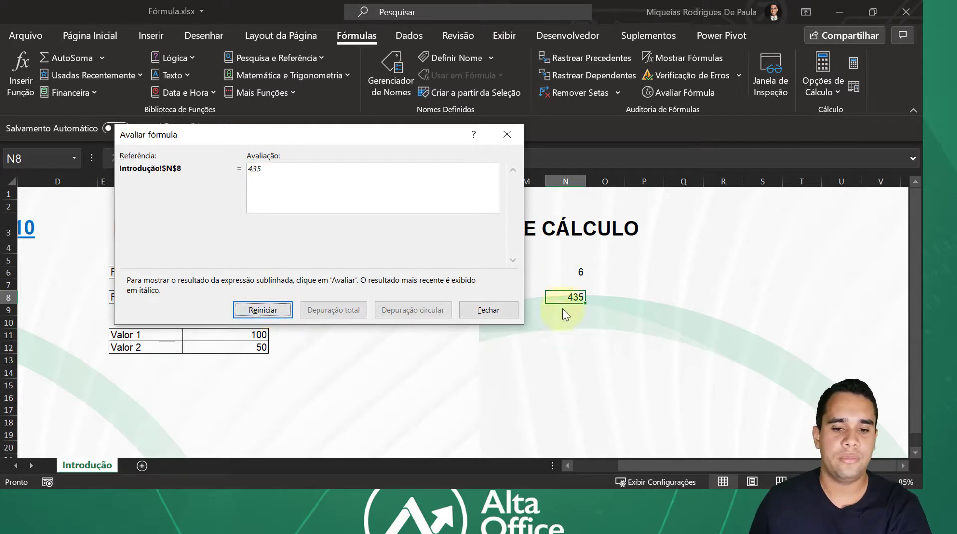
left_click(493, 312)
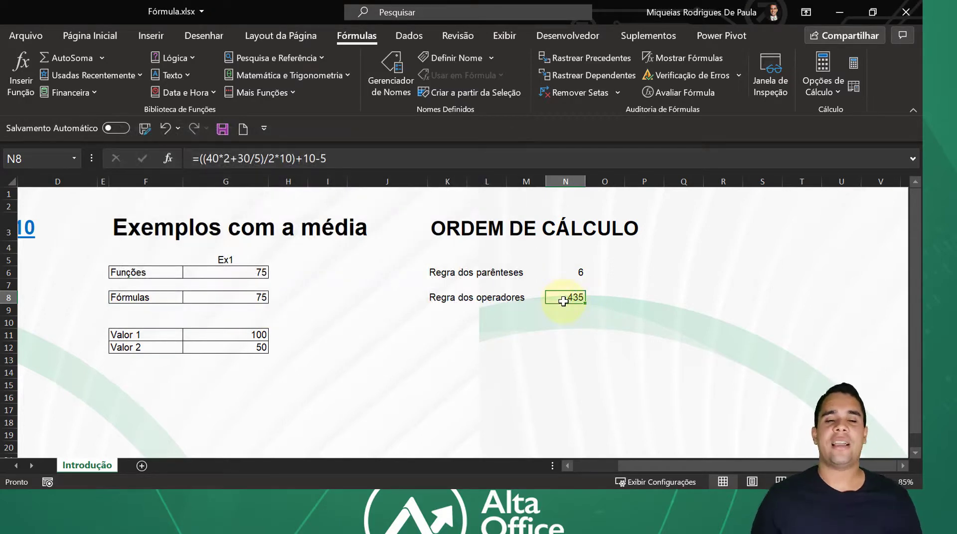